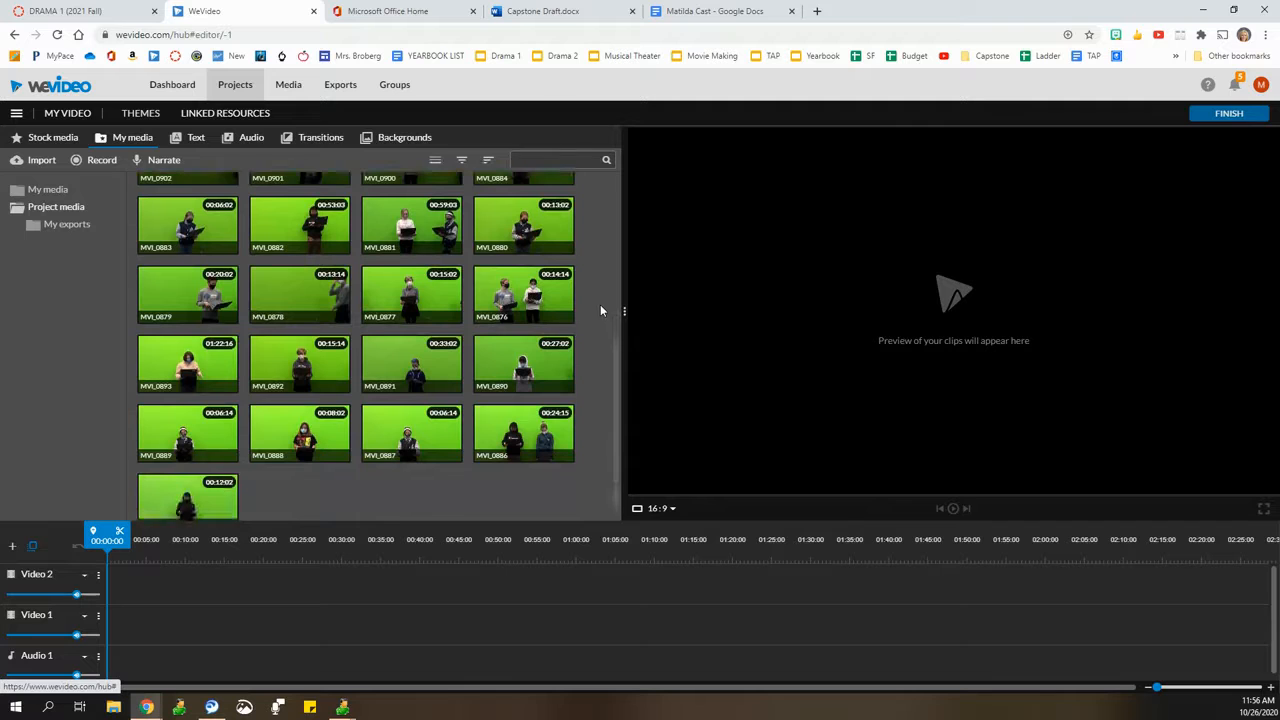
- Place the project clip MVI_0900 at the start of the Video 2 track
scroll(600, 304, "up", 2)
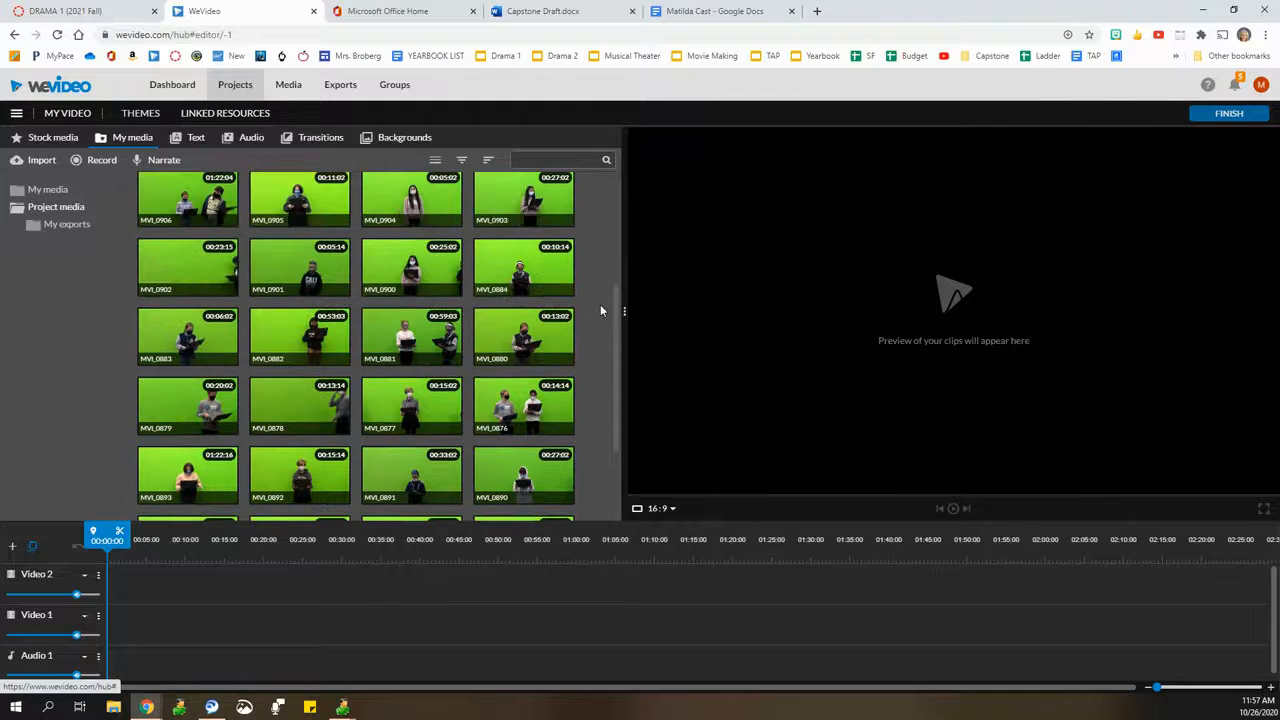
left_click(411, 263)
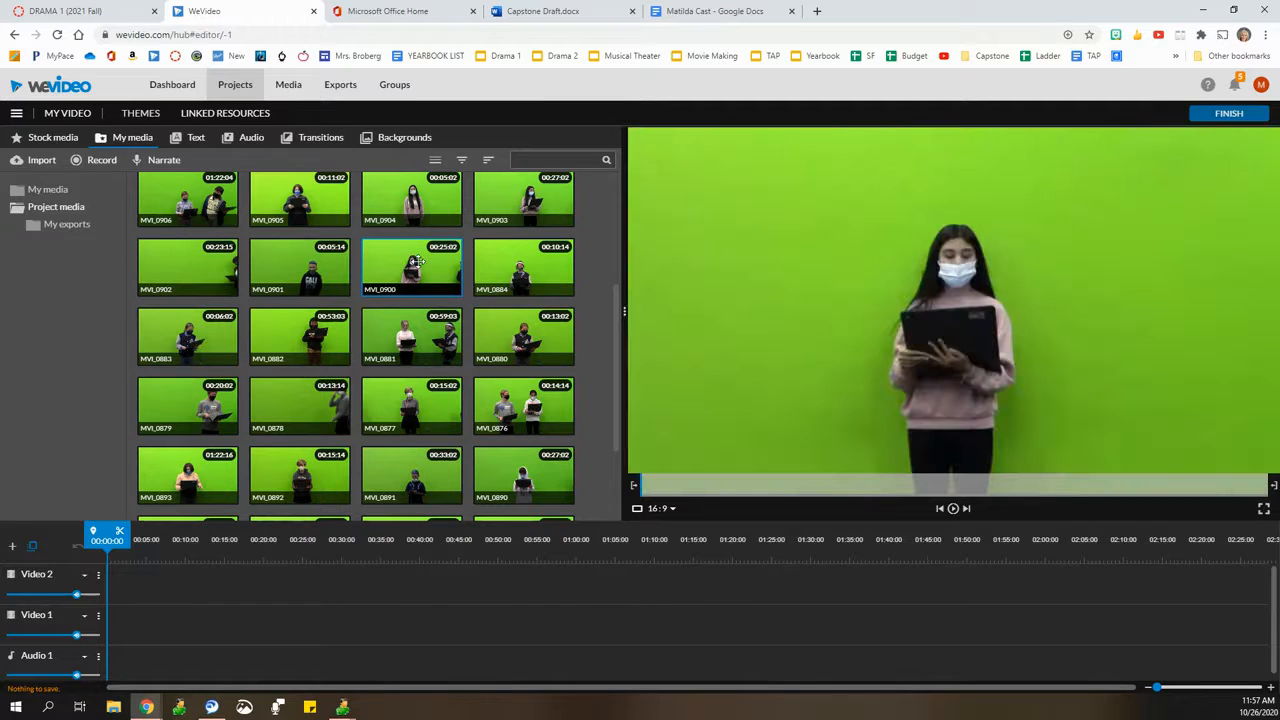
left_click_drag(416, 262, 128, 592)
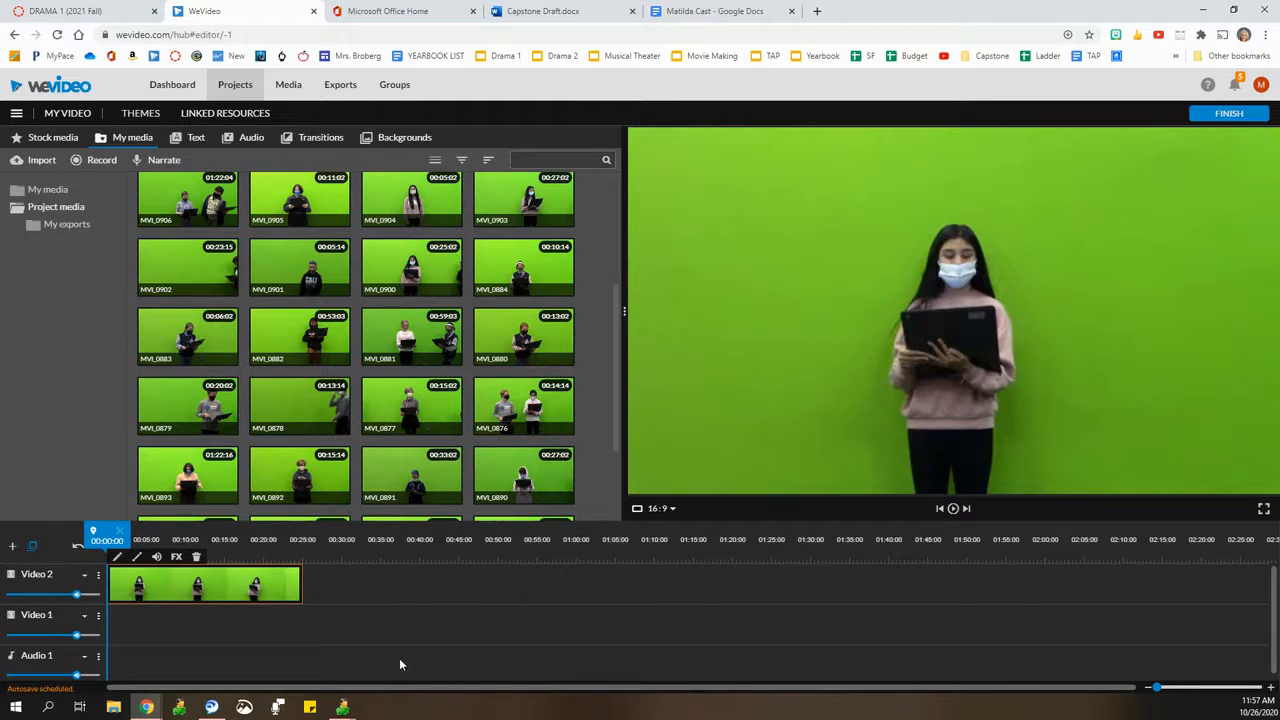
- Key out the green backdrop of the MVI_0900 clip with Color Keying by sampling color 7fcd2c, and save the changes
left_click(117, 558)
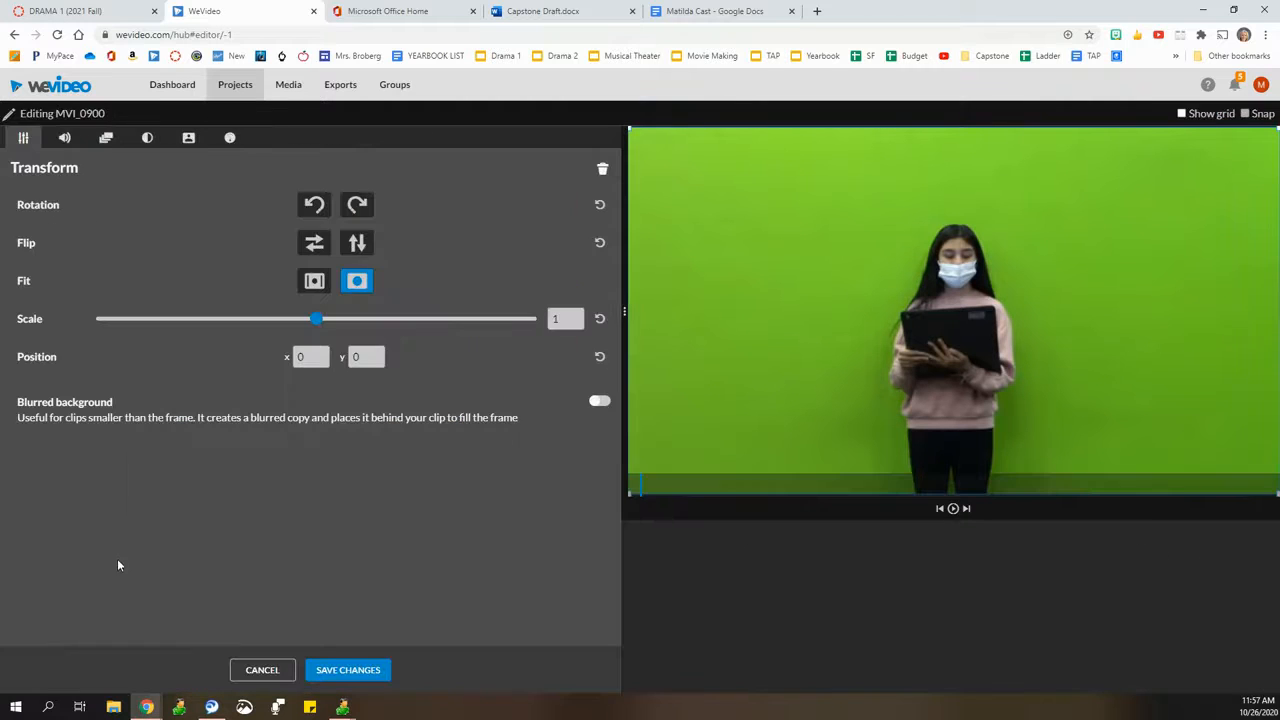
left_click(189, 139)
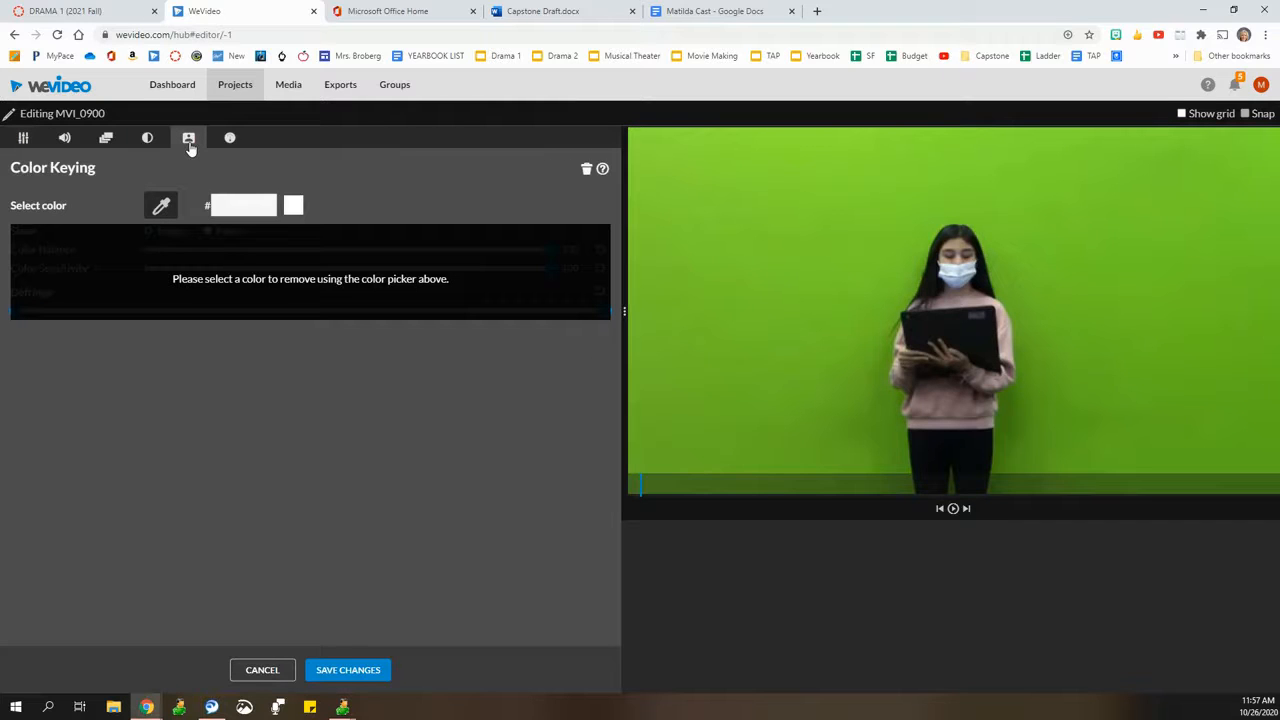
left_click(161, 207)
left_click(770, 234)
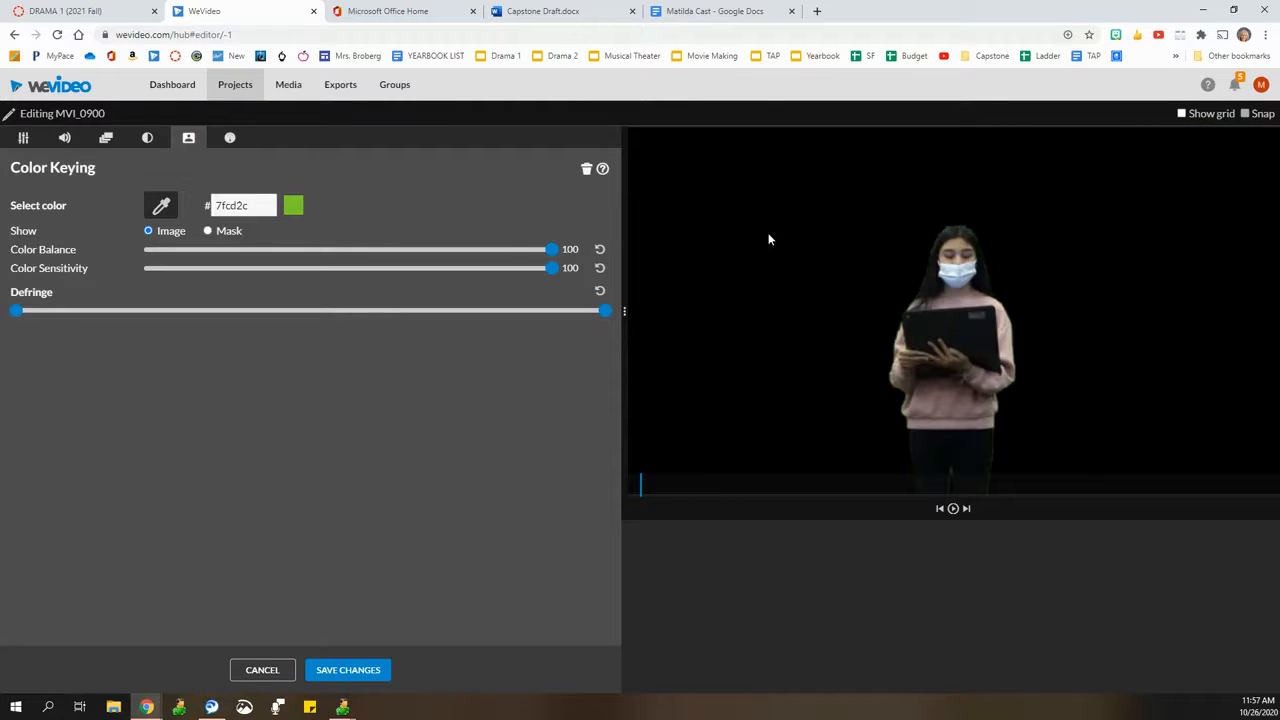
left_click(363, 675)
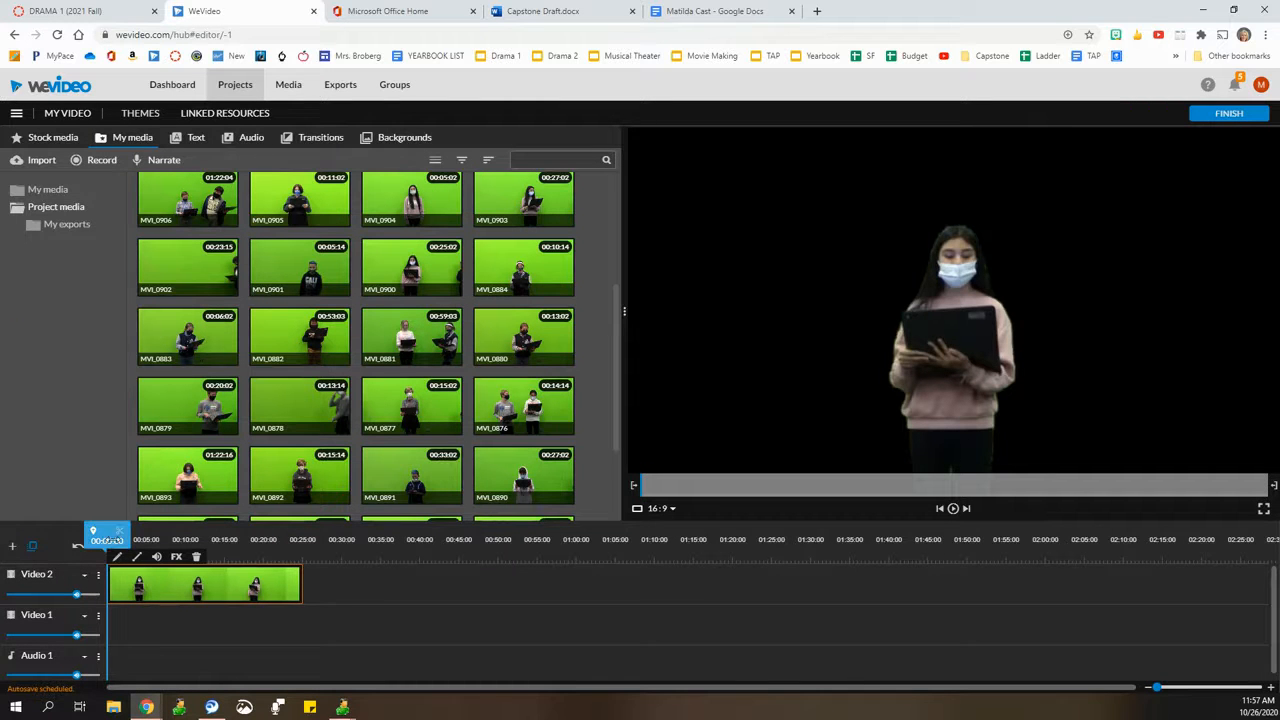
- Cut out the section of the MVI_0900 clip between 00:06:18 and 00:08:04 and close the gap on Video 2
left_click_drag(107, 540, 160, 547)
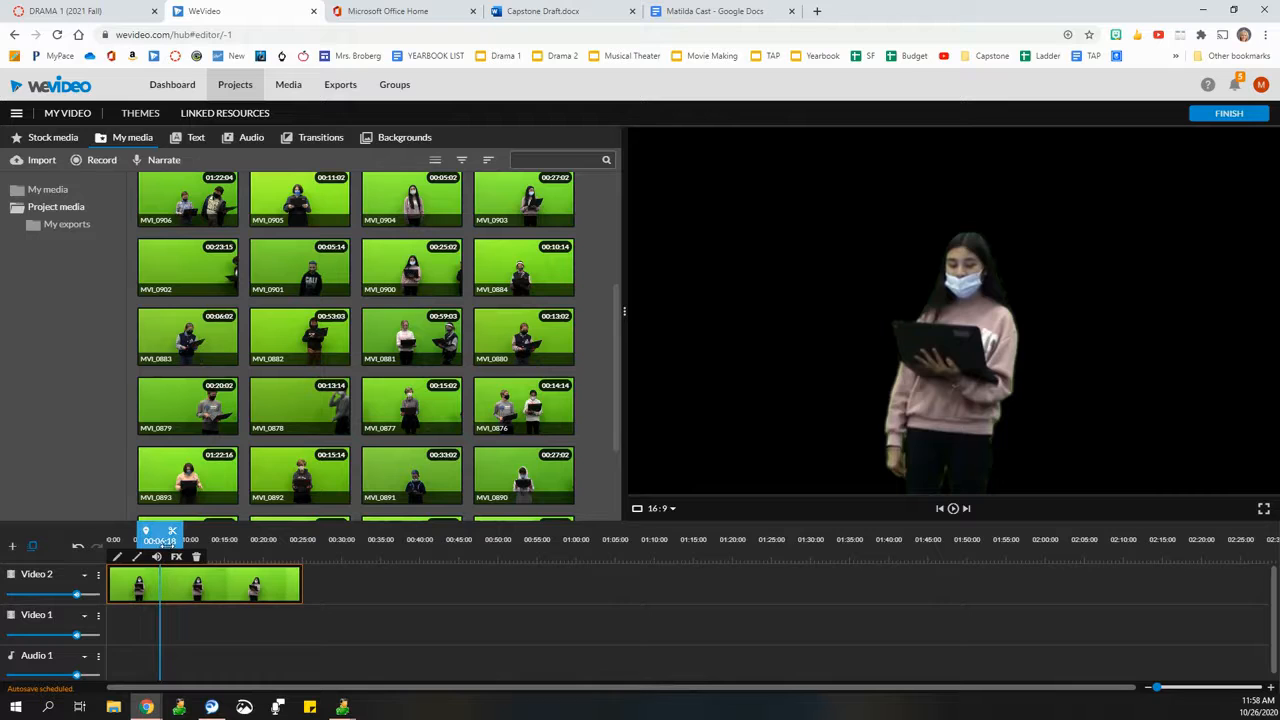
left_click(173, 532)
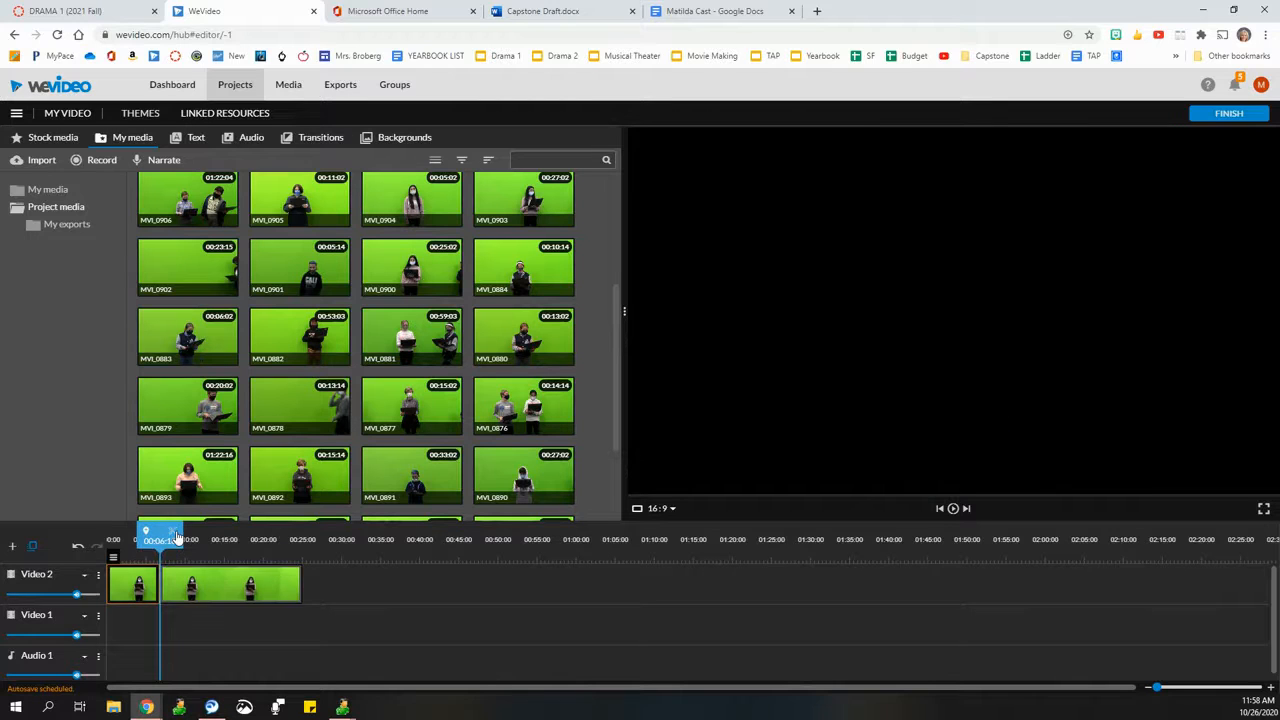
left_click_drag(157, 534, 163, 535)
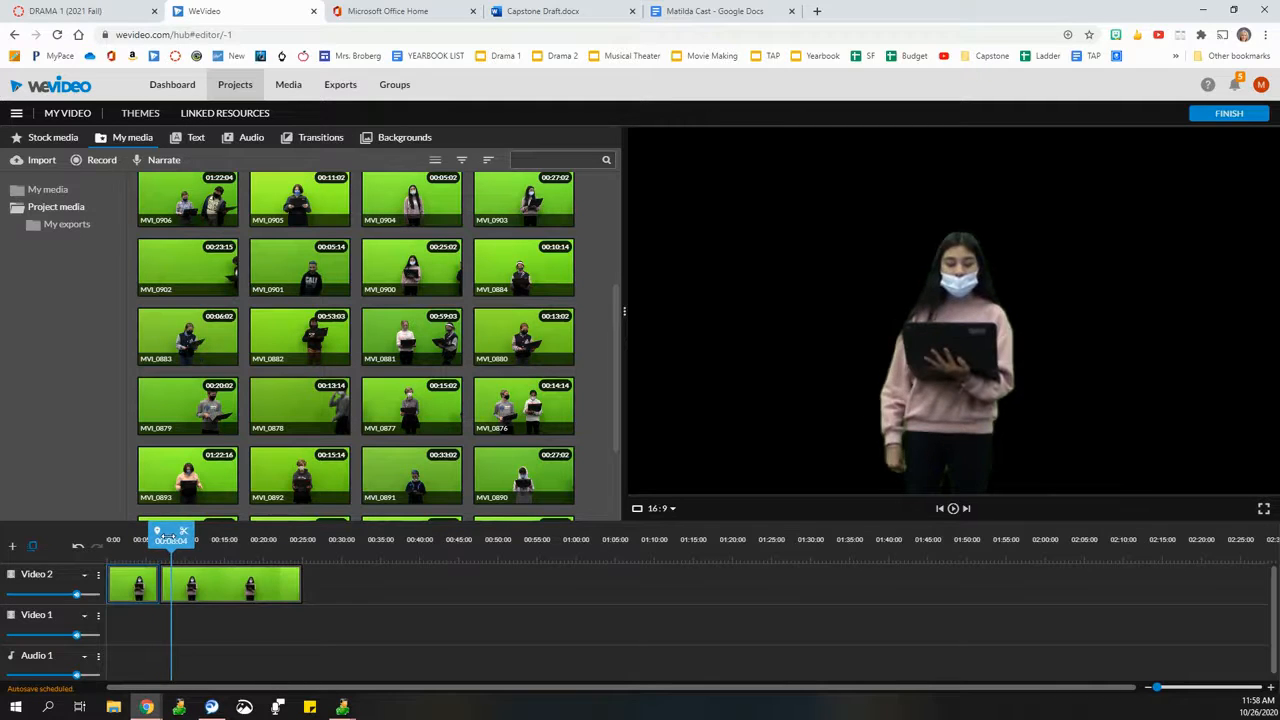
left_click(172, 587)
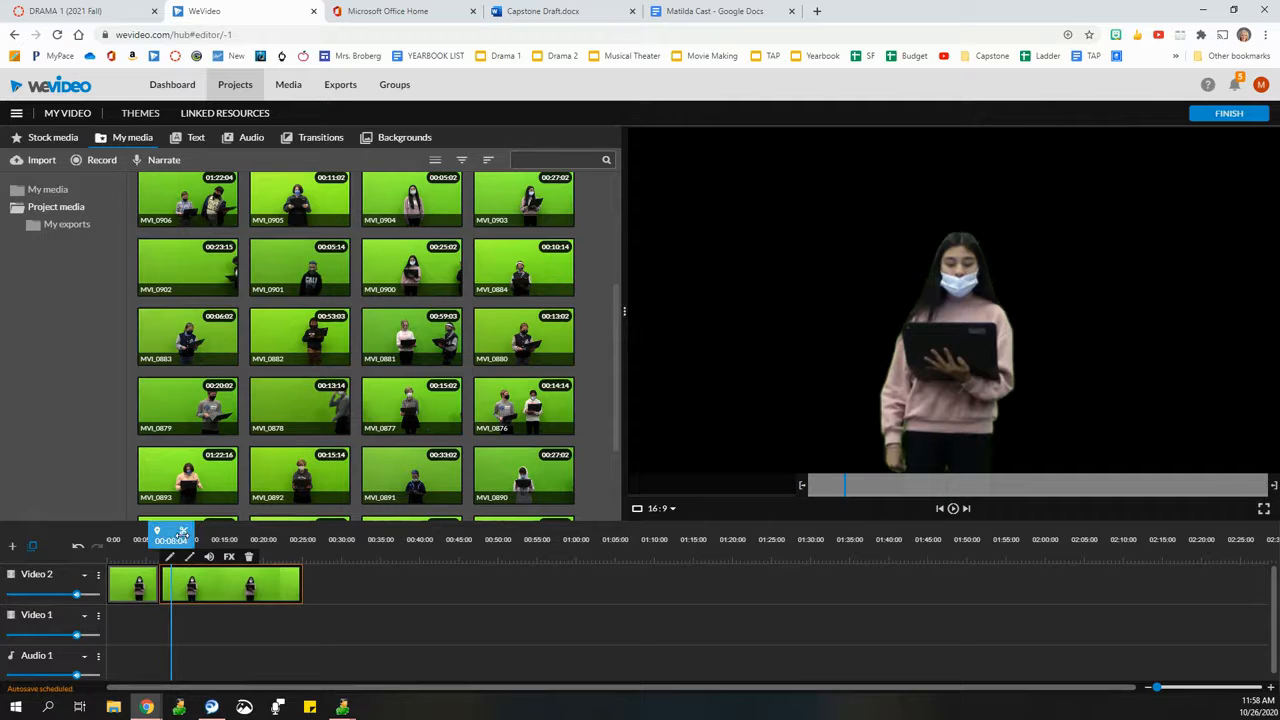
left_click(184, 535)
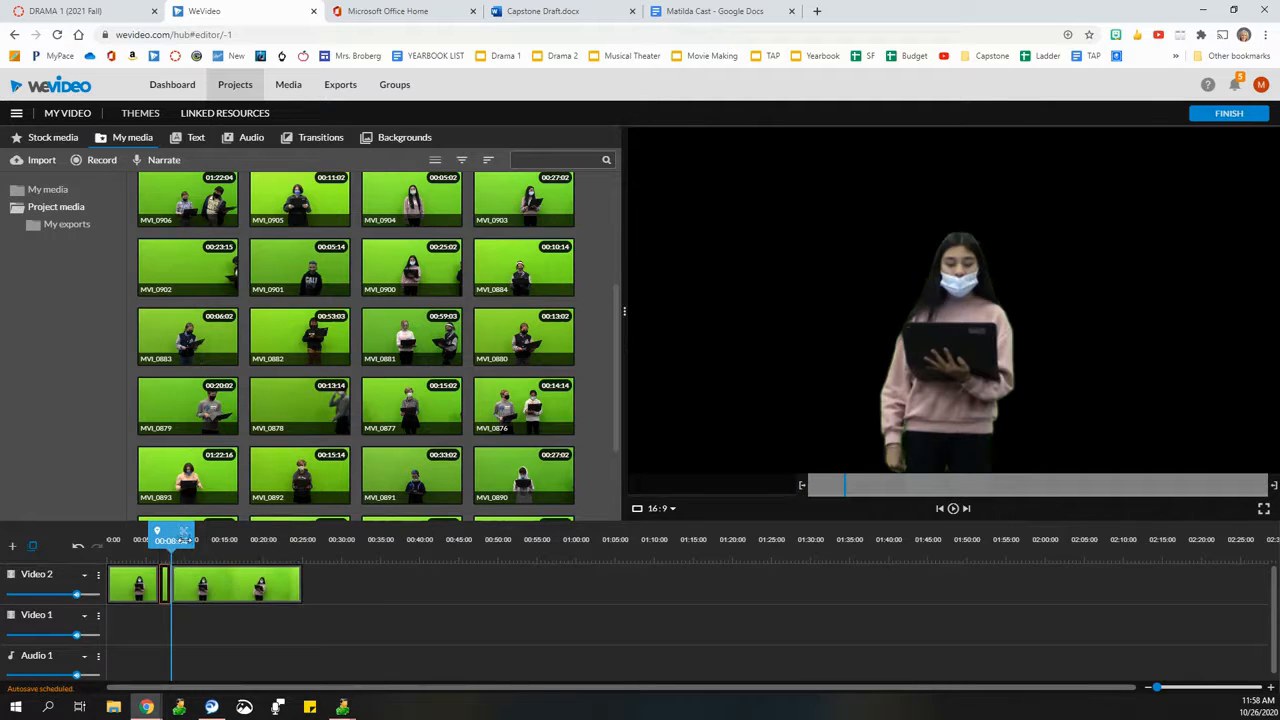
left_click(161, 592)
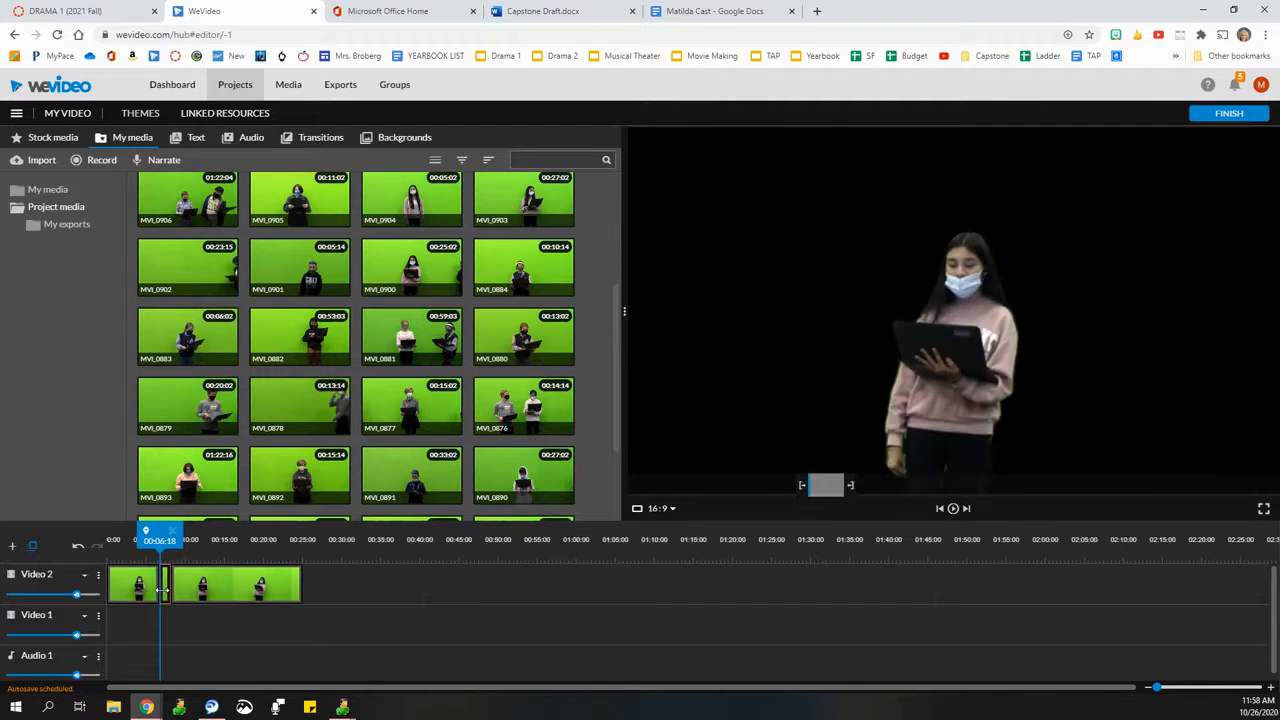
key("Delete")
left_click_drag(234, 594, 229, 600)
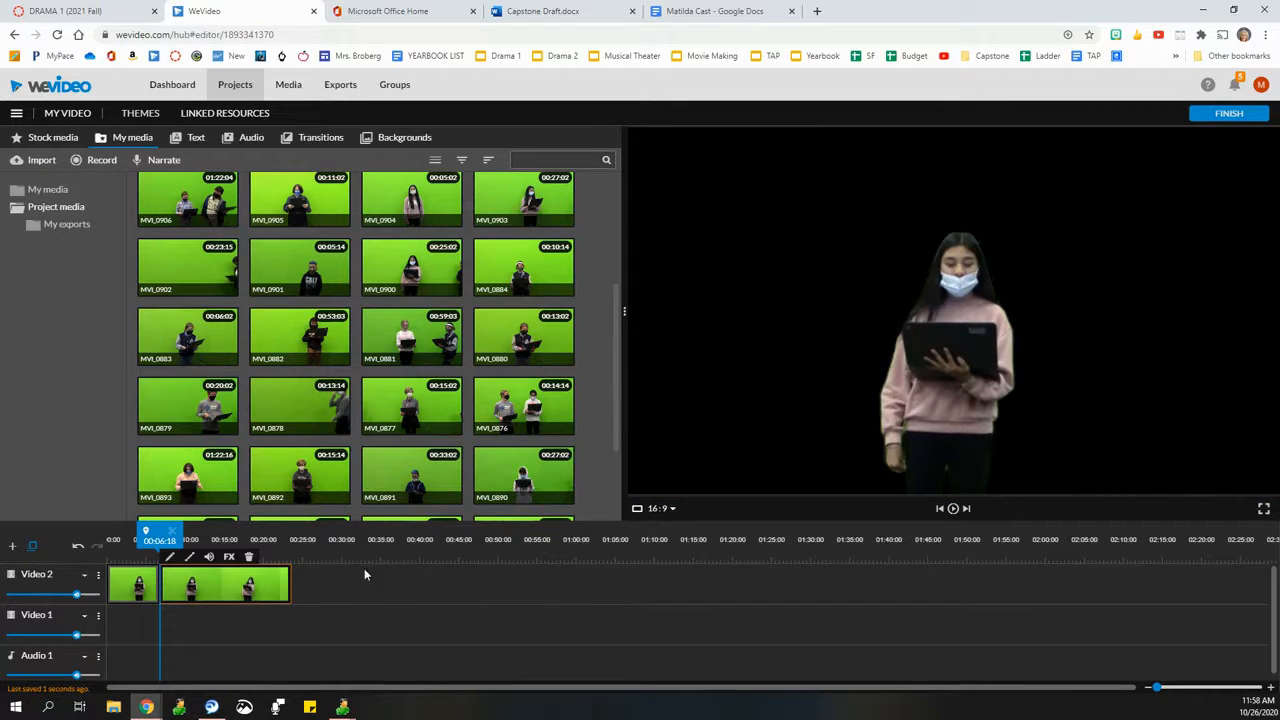
- Search stock media for "mall", place the 12-second "Shoppers inside a new modern" clip at the start of Video 1, and preview it
left_click_drag(157, 544, 127, 540)
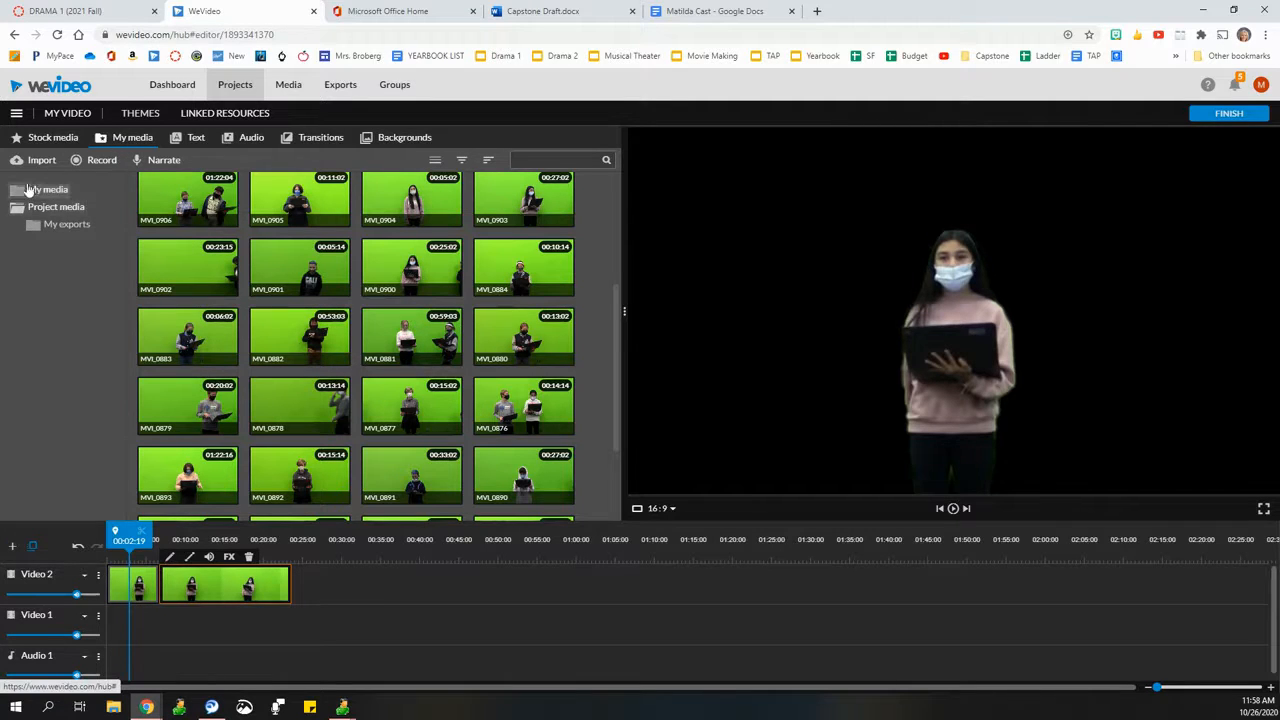
left_click(45, 143)
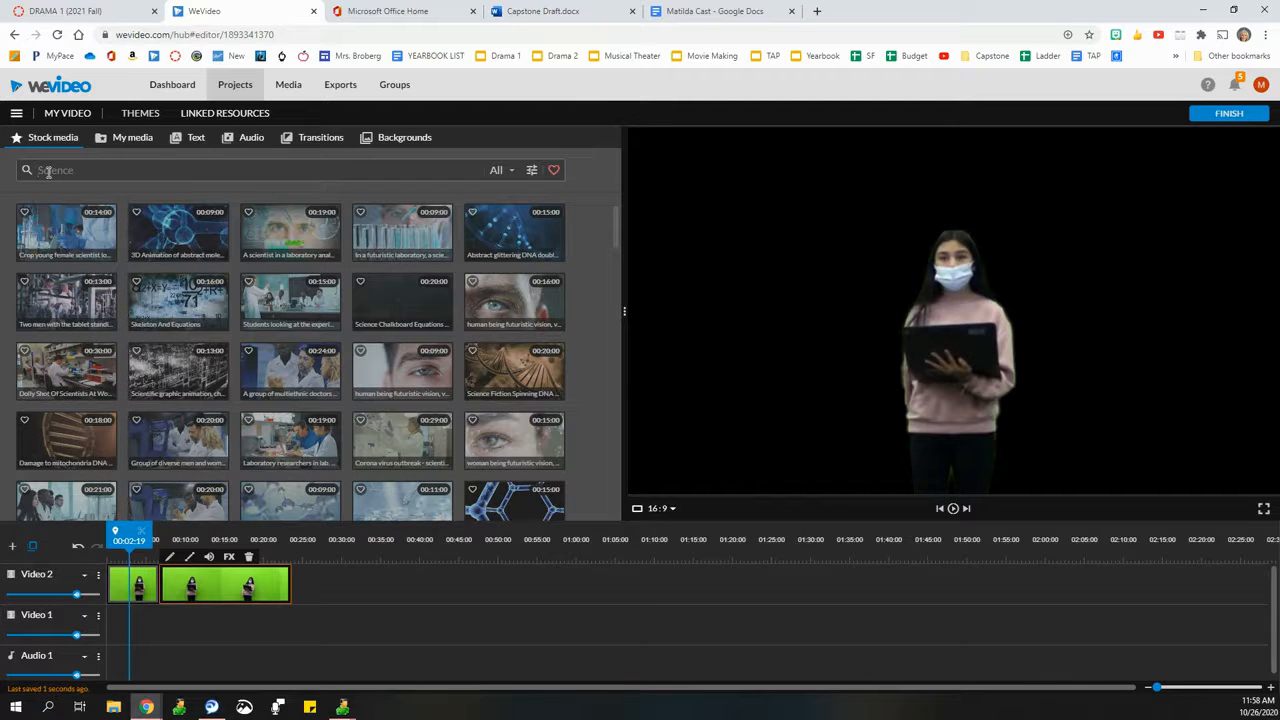
type("mall")
key("Return")
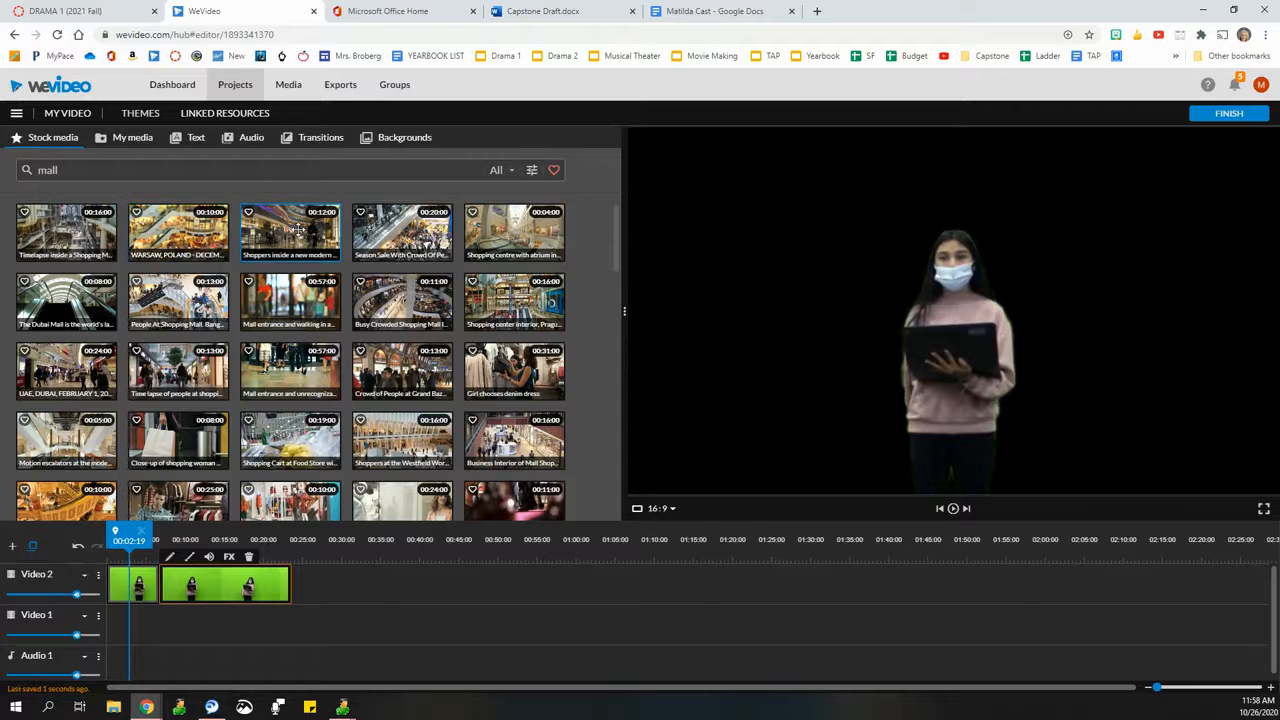
left_click_drag(289, 229, 126, 629)
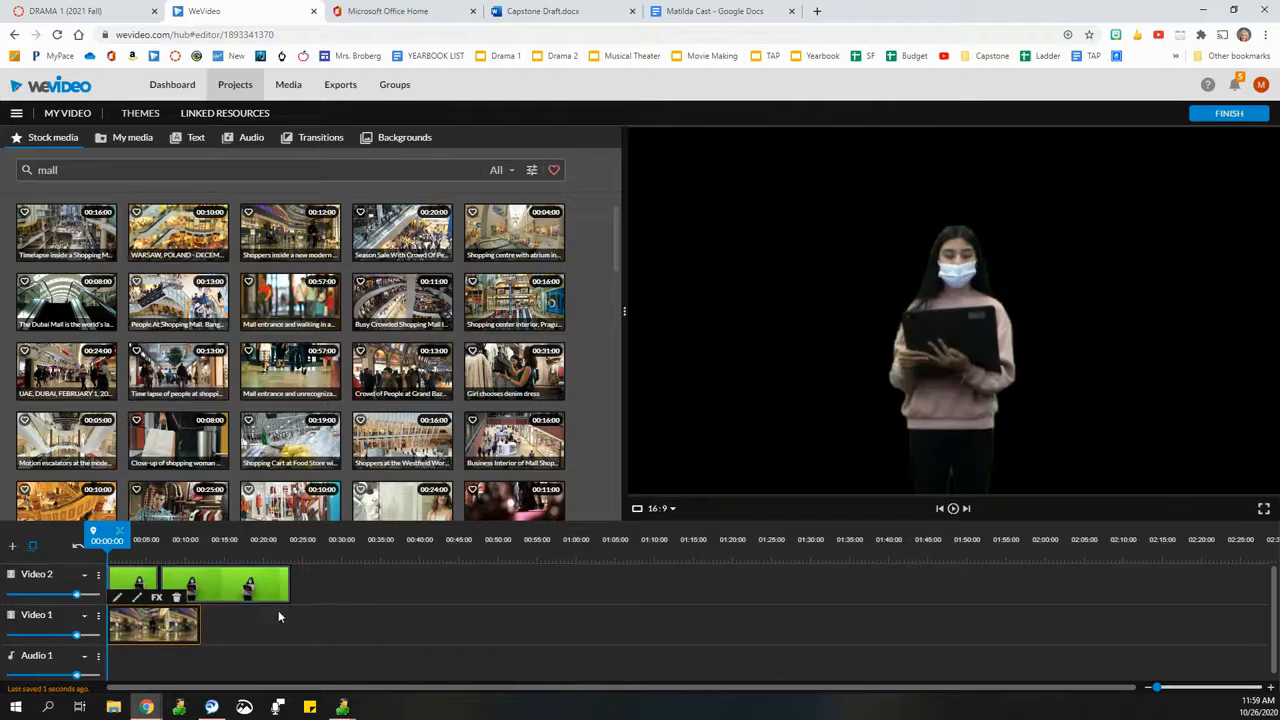
left_click(953, 510)
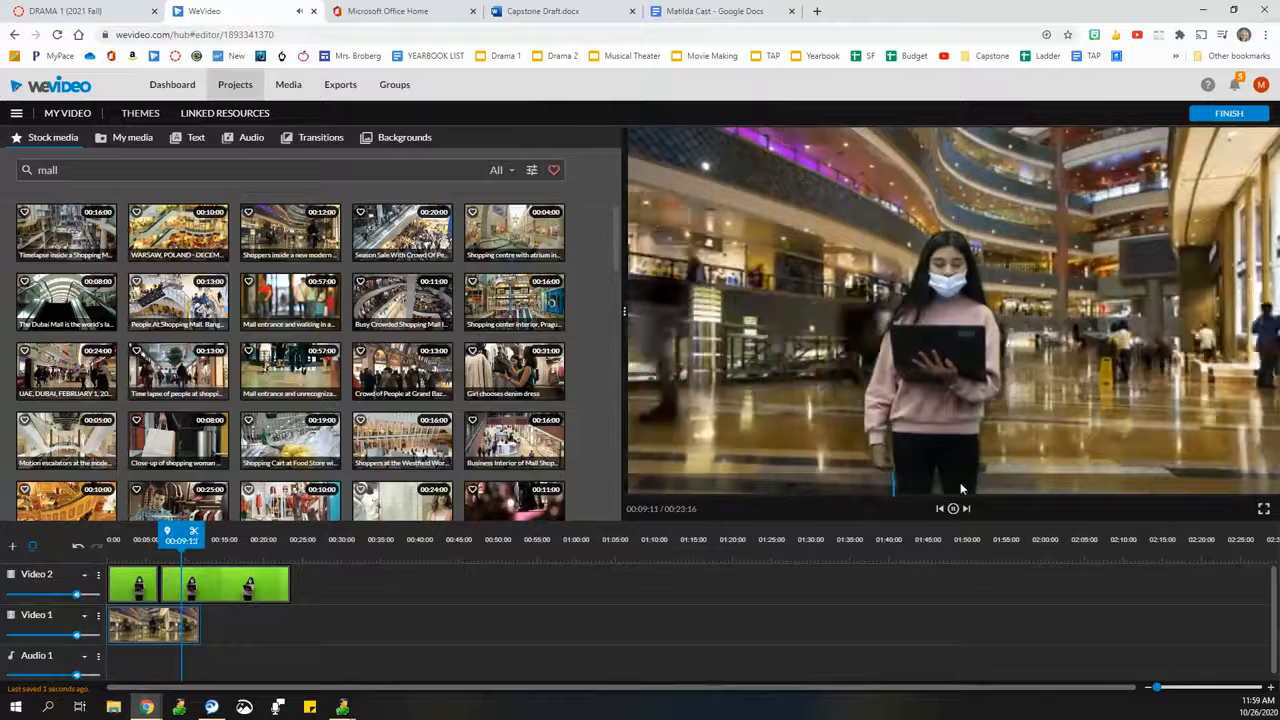
left_click(953, 508)
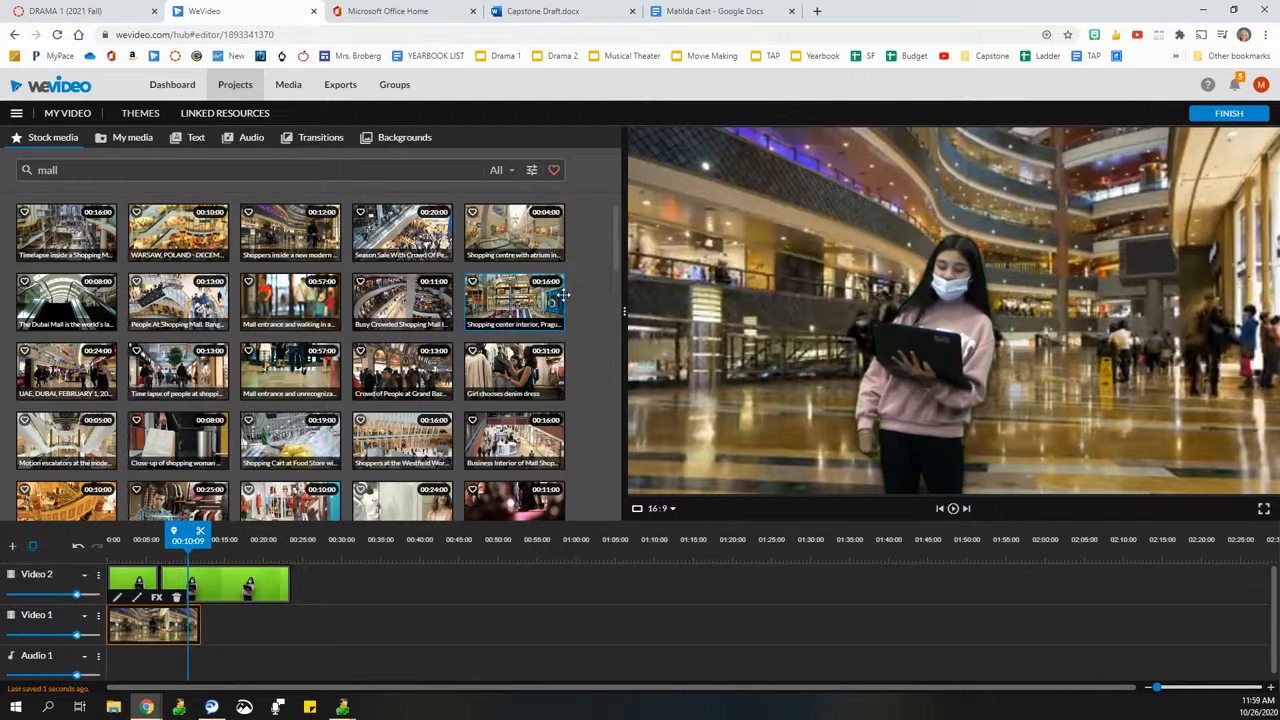
- Add the first "KUALA LUMPUR, MALAYSIA" mall image directly after the mall clip on Video 1 and check the composite there
scroll(288, 308, "down", 2)
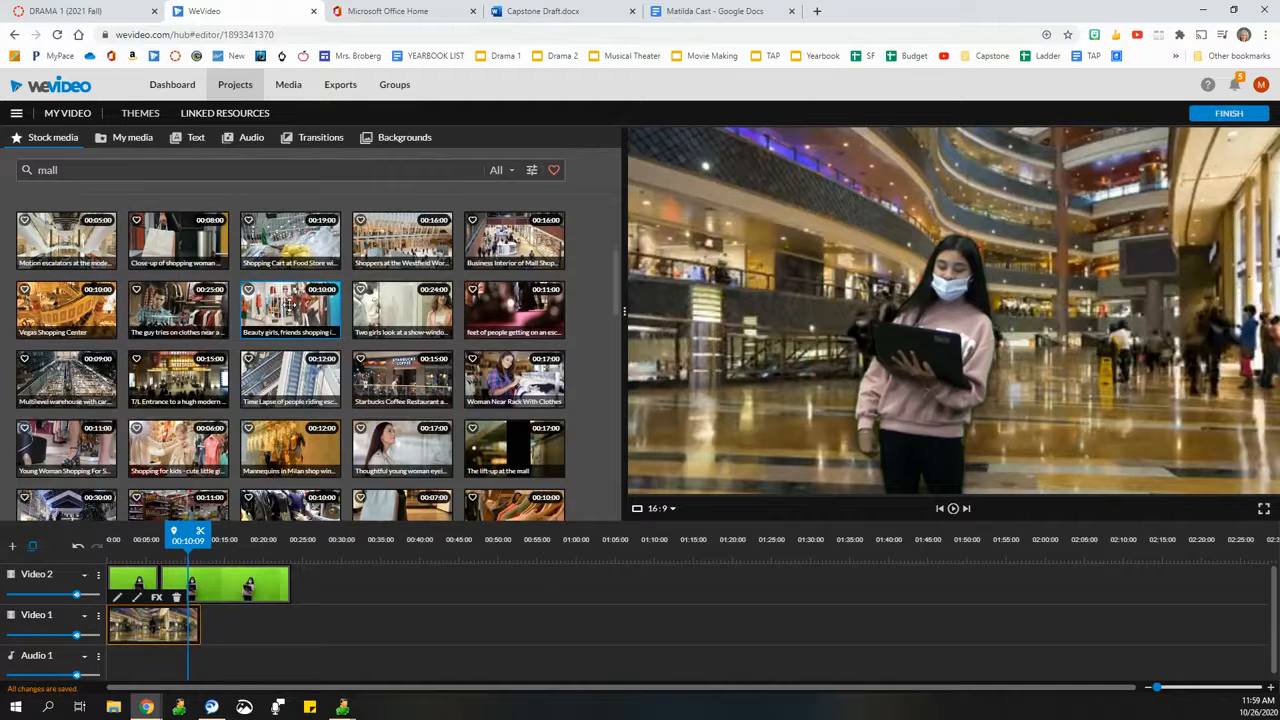
scroll(400, 340, "down", 3)
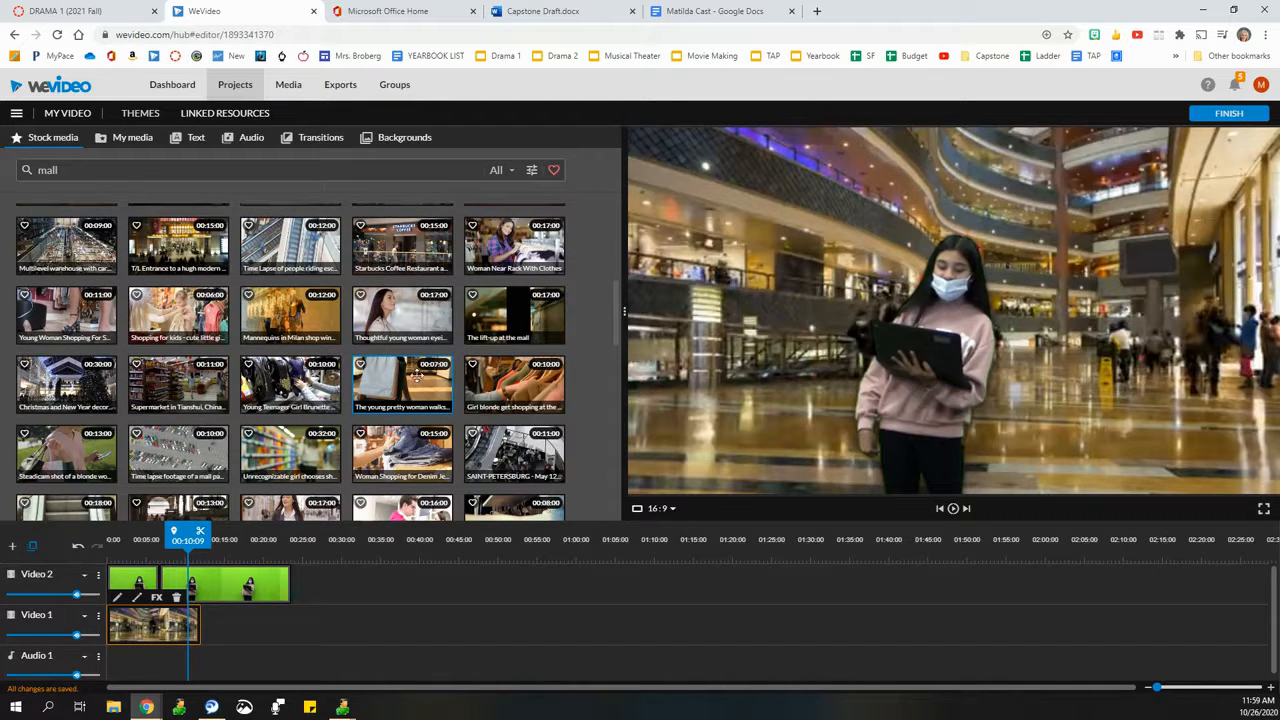
scroll(405, 385, "down", 3)
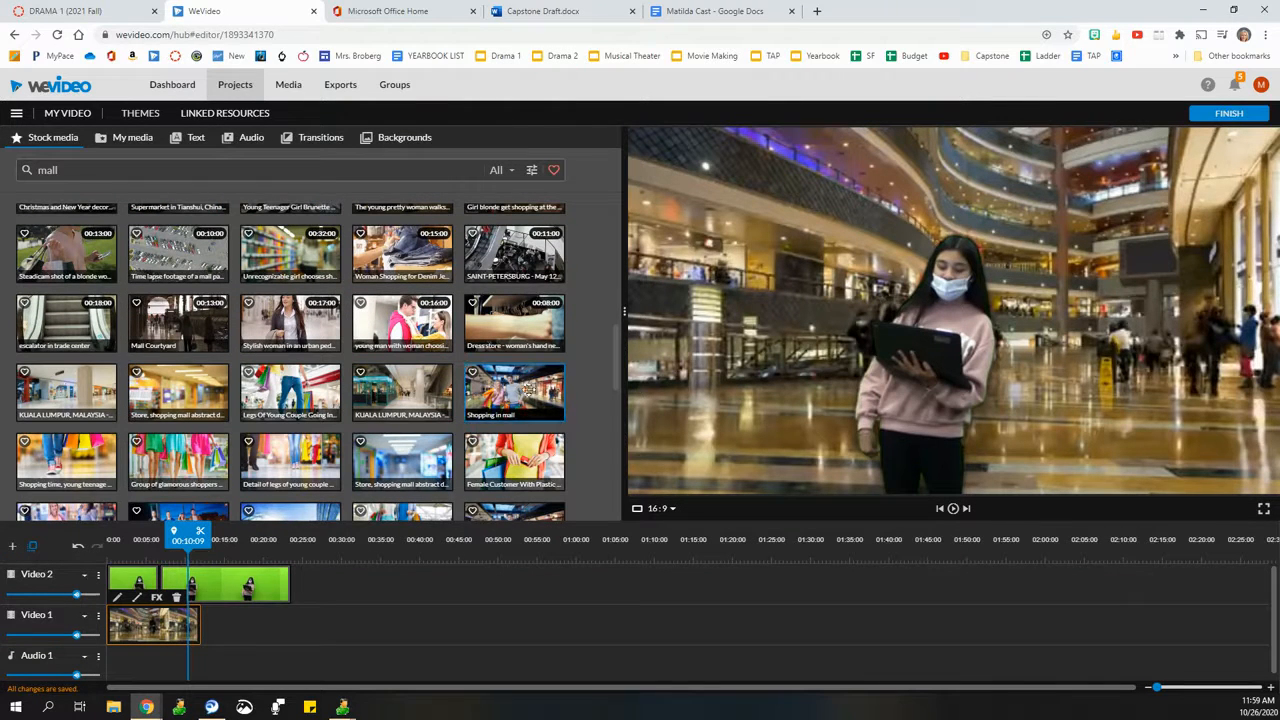
left_click_drag(105, 385, 216, 623)
left_click(216, 623)
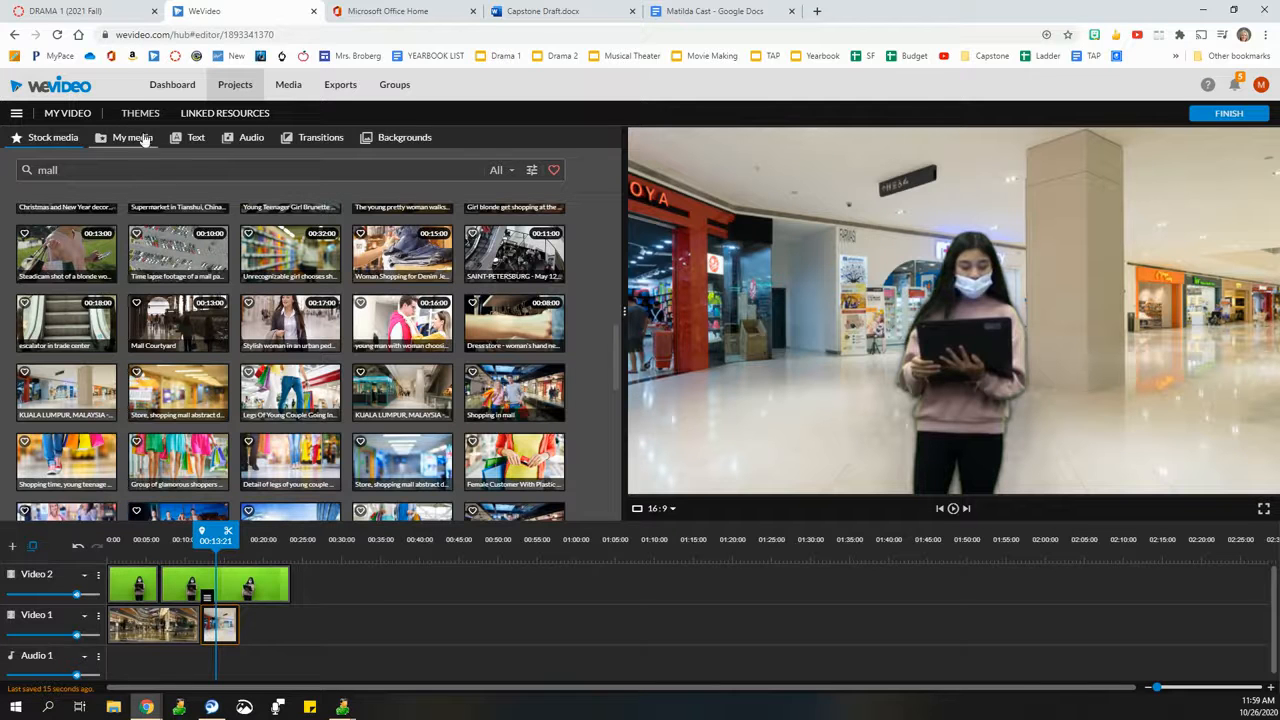
- Shift all clips on Video 1 and Video 2 together so they start at 00:10:20
scroll(350, 322, "up", 1)
scroll(350, 322, "up", 5)
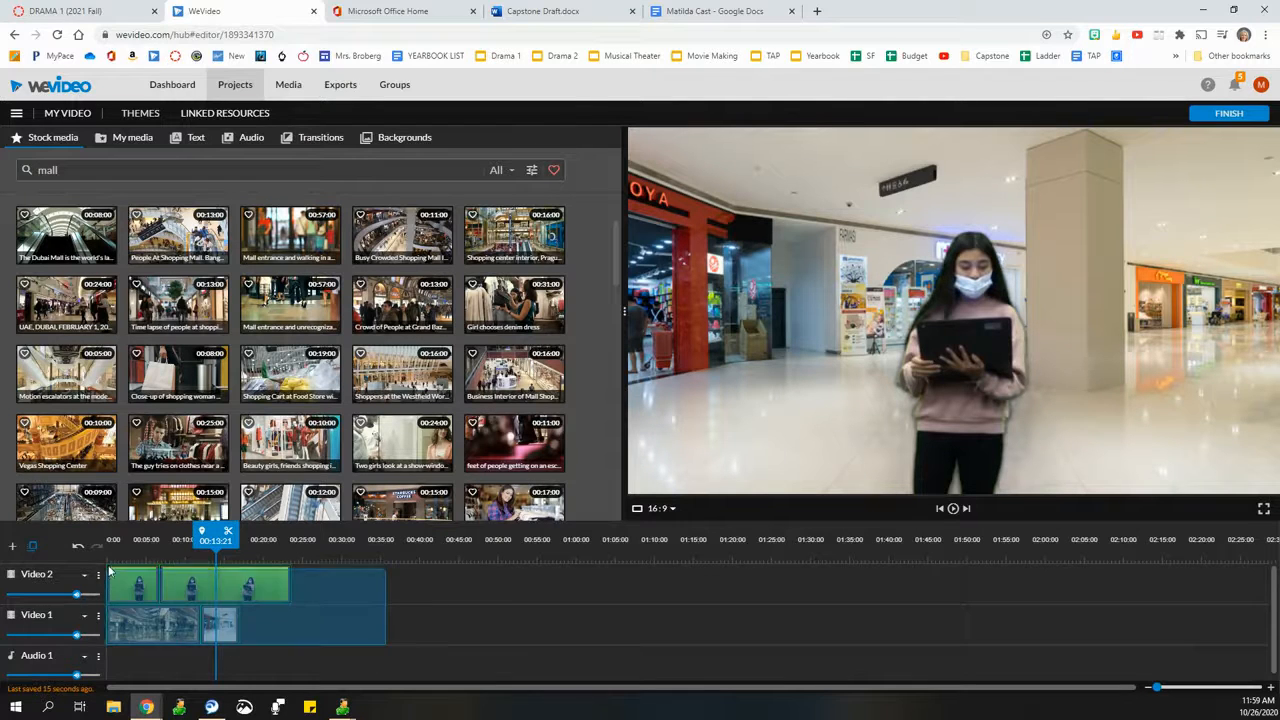
left_click_drag(150, 626, 214, 633)
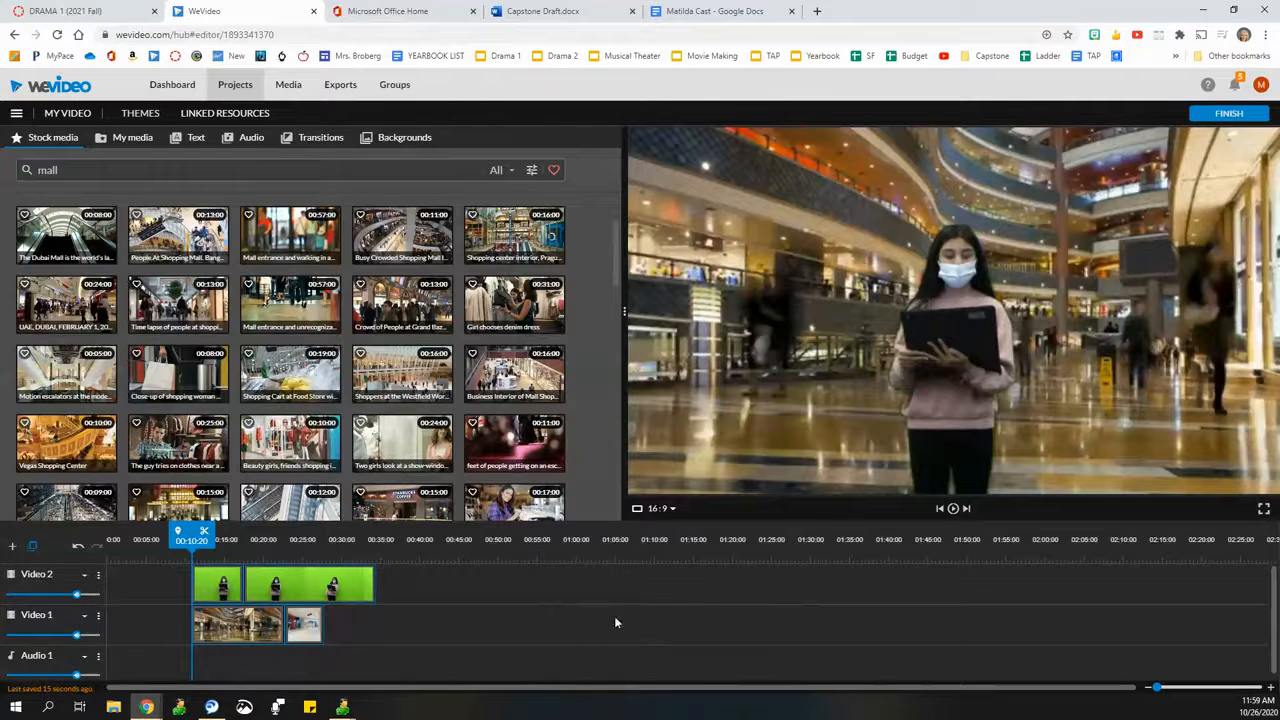
- Search stock media for "news", place the red and blue 3D Breaking News clip before the green-screen clips on Video 2, and preview it
left_click(197, 138)
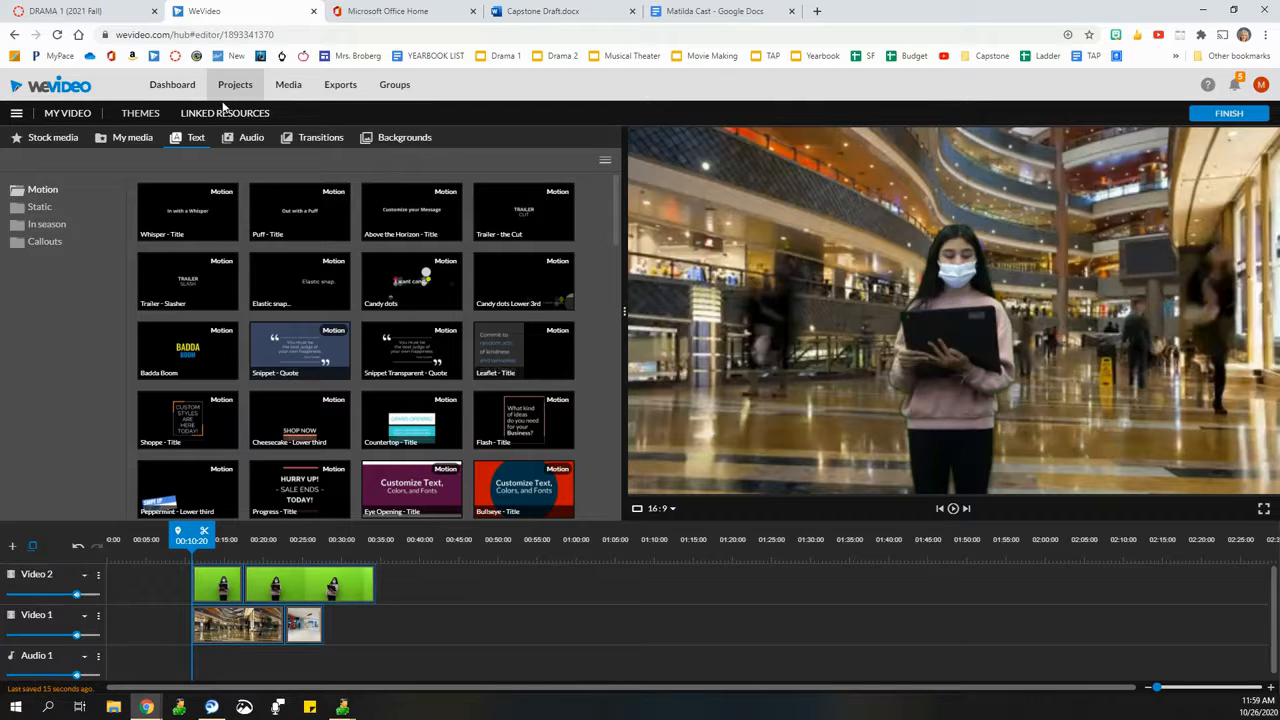
left_click(33, 142)
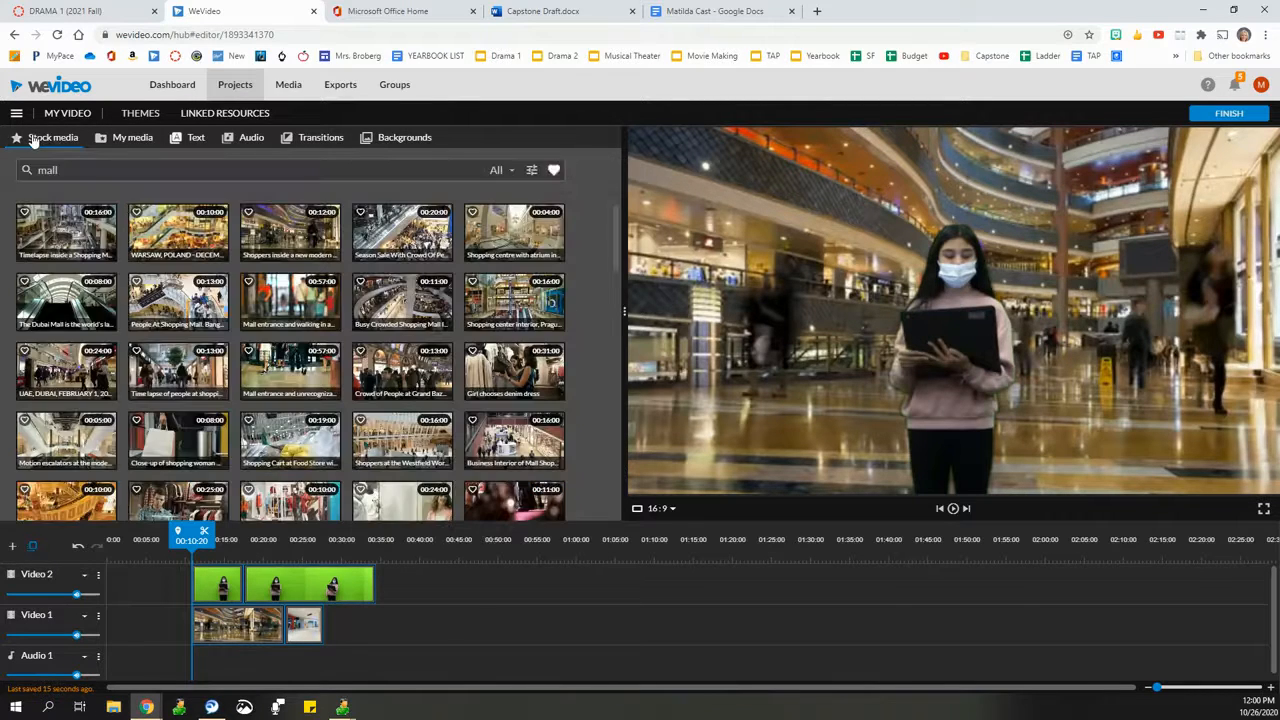
left_click_drag(104, 175, 18, 178)
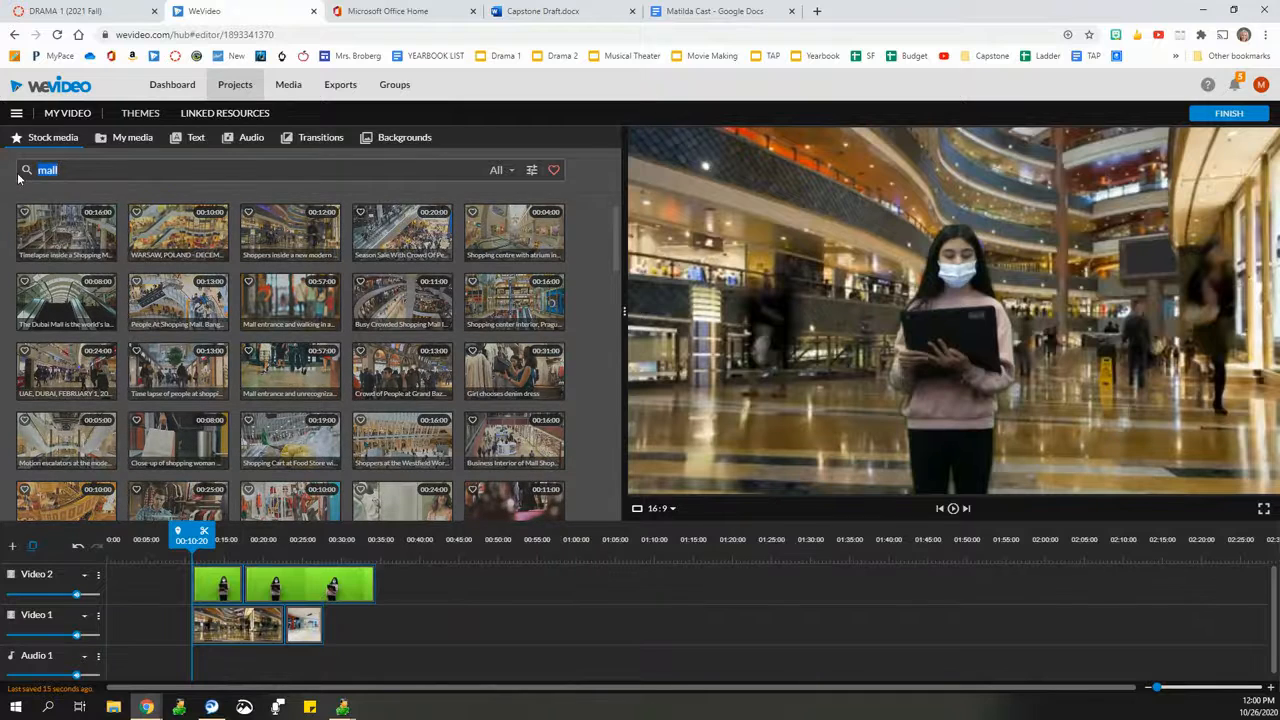
type("news")
key("Return")
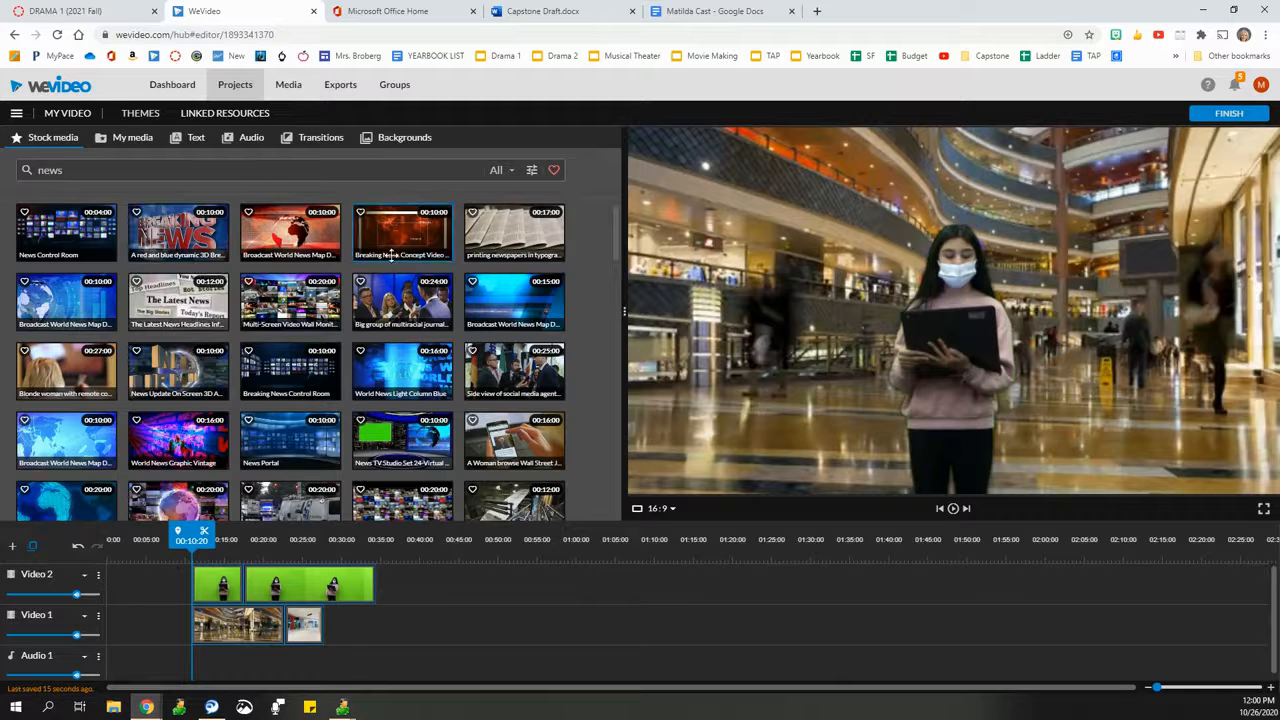
left_click_drag(180, 220, 144, 583)
left_click_drag(120, 576, 160, 583)
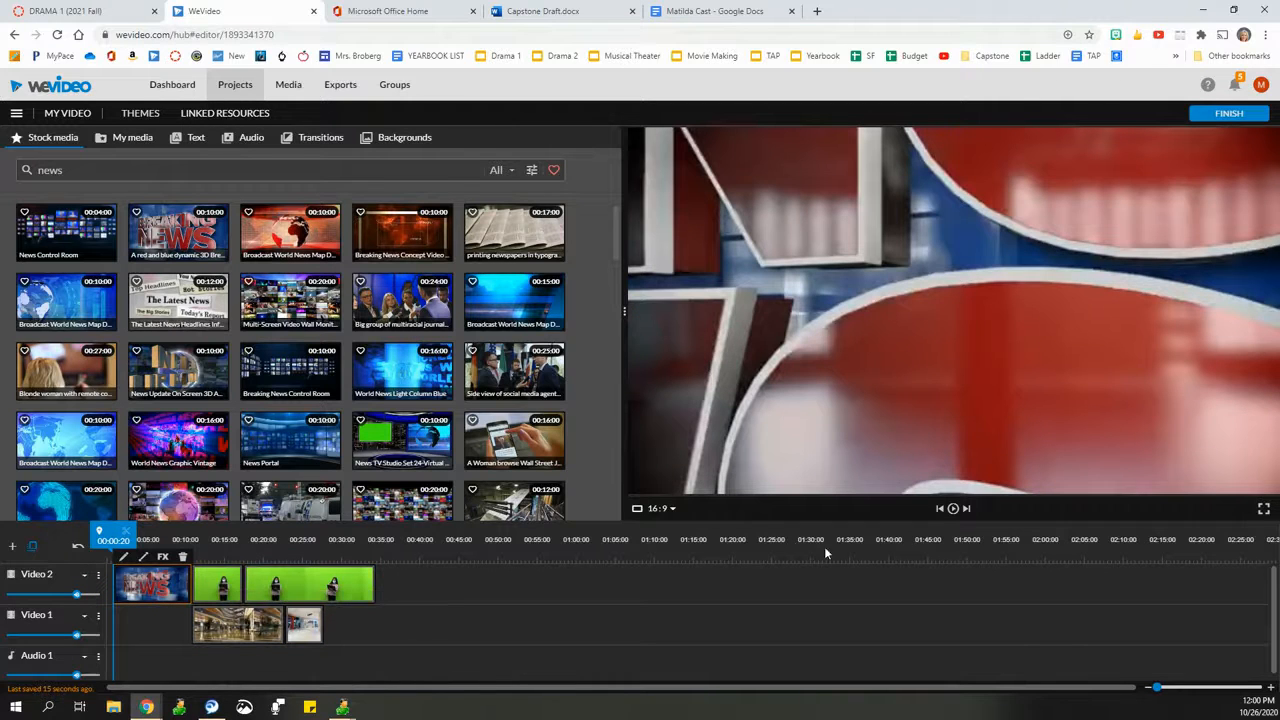
left_click(953, 509)
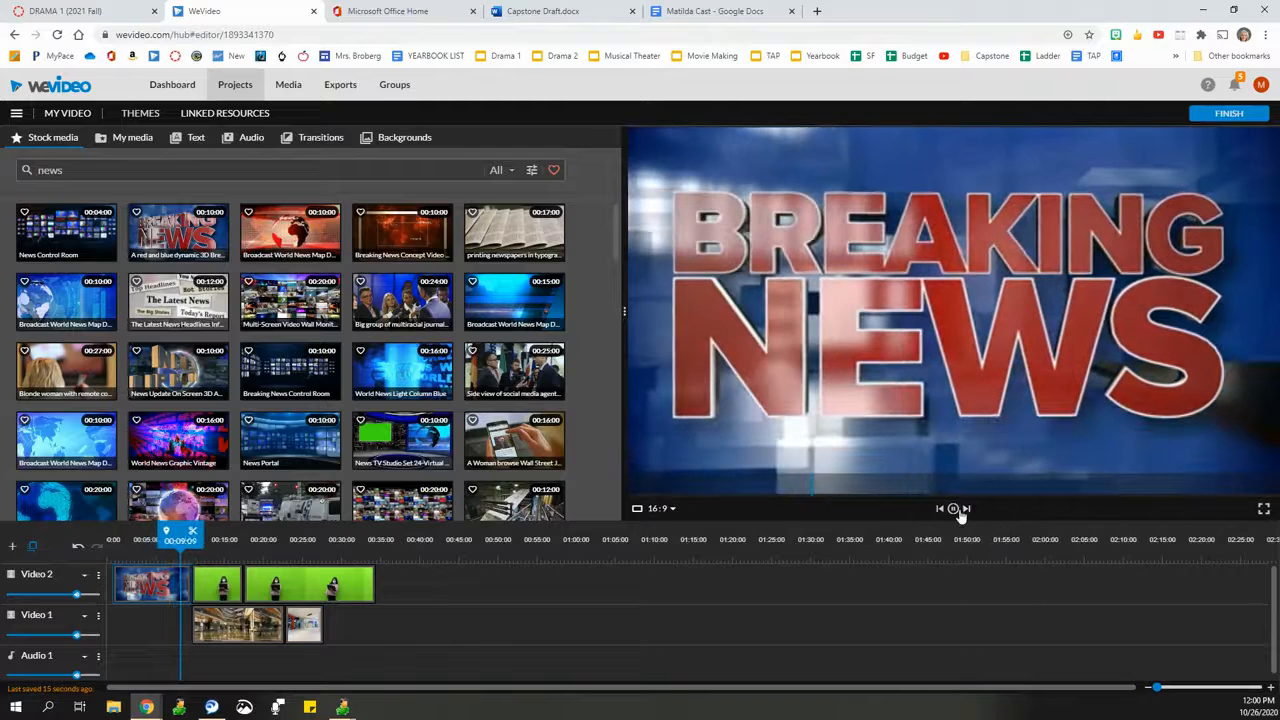
left_click(953, 511)
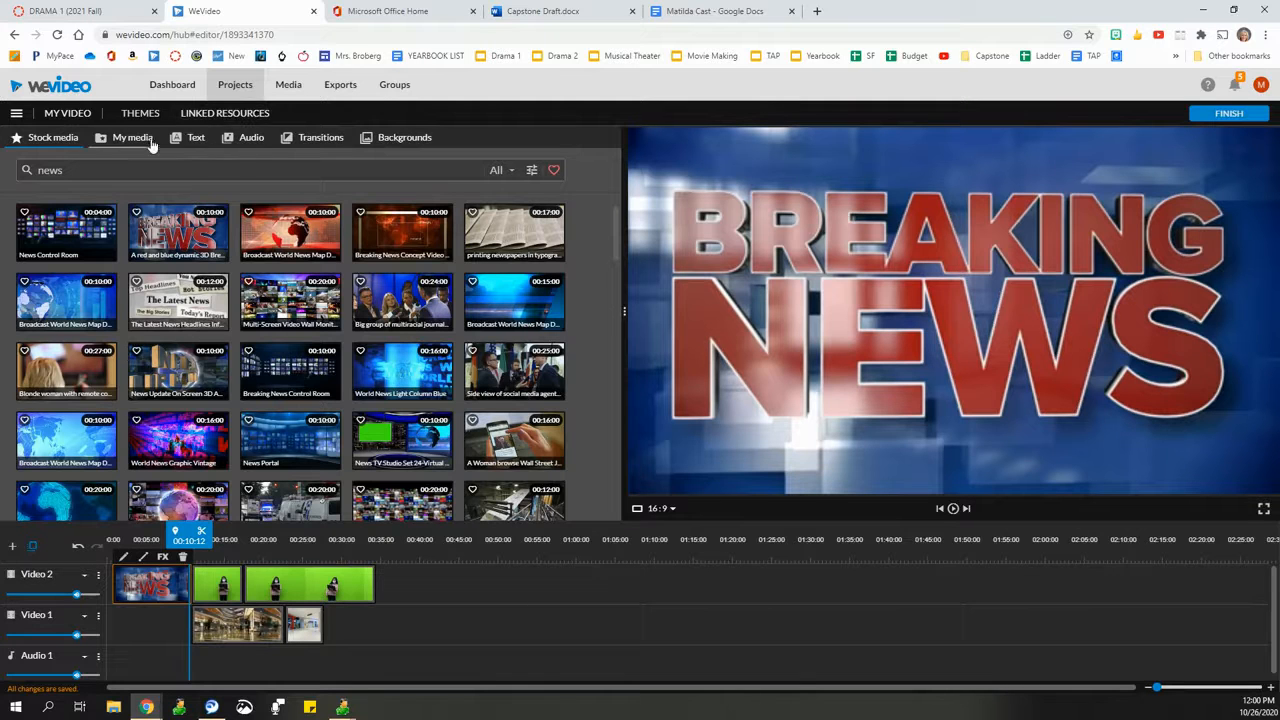
- Audition the free music tracks Corporate Success and Discovery, and place Discovery on Audio 1 at the start of the Breaking News clip
left_click(251, 140)
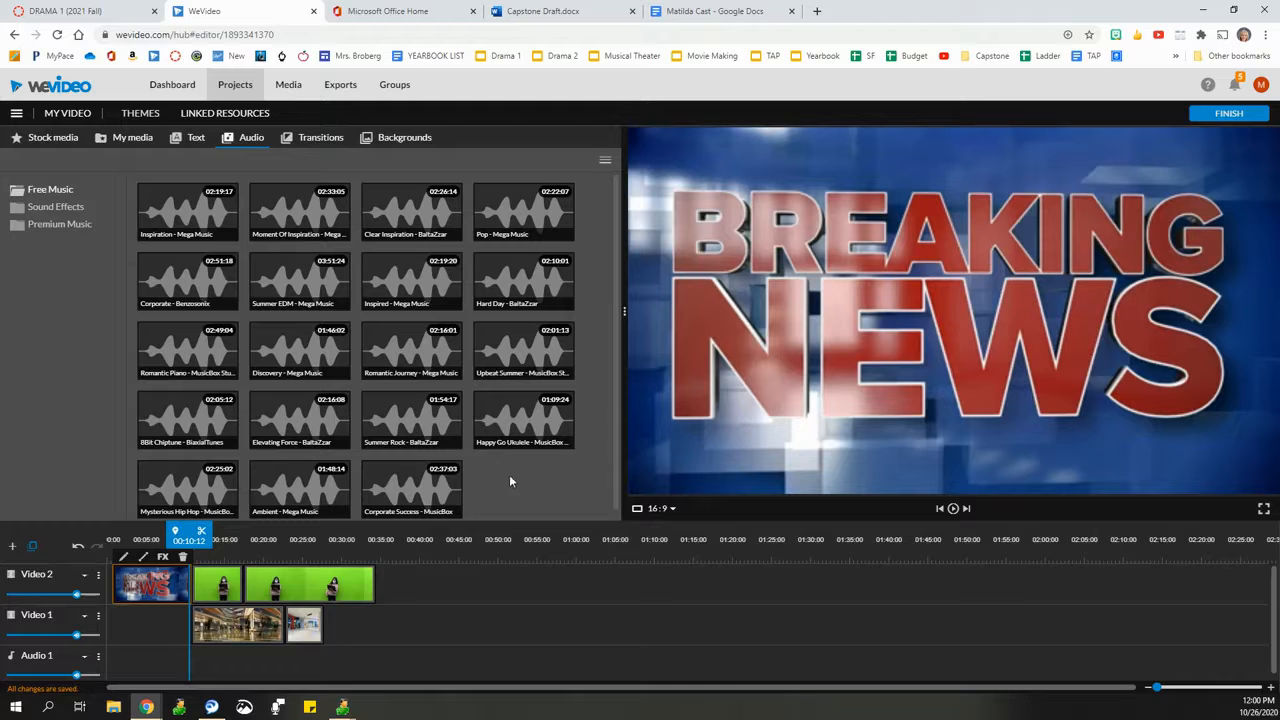
left_click(417, 485)
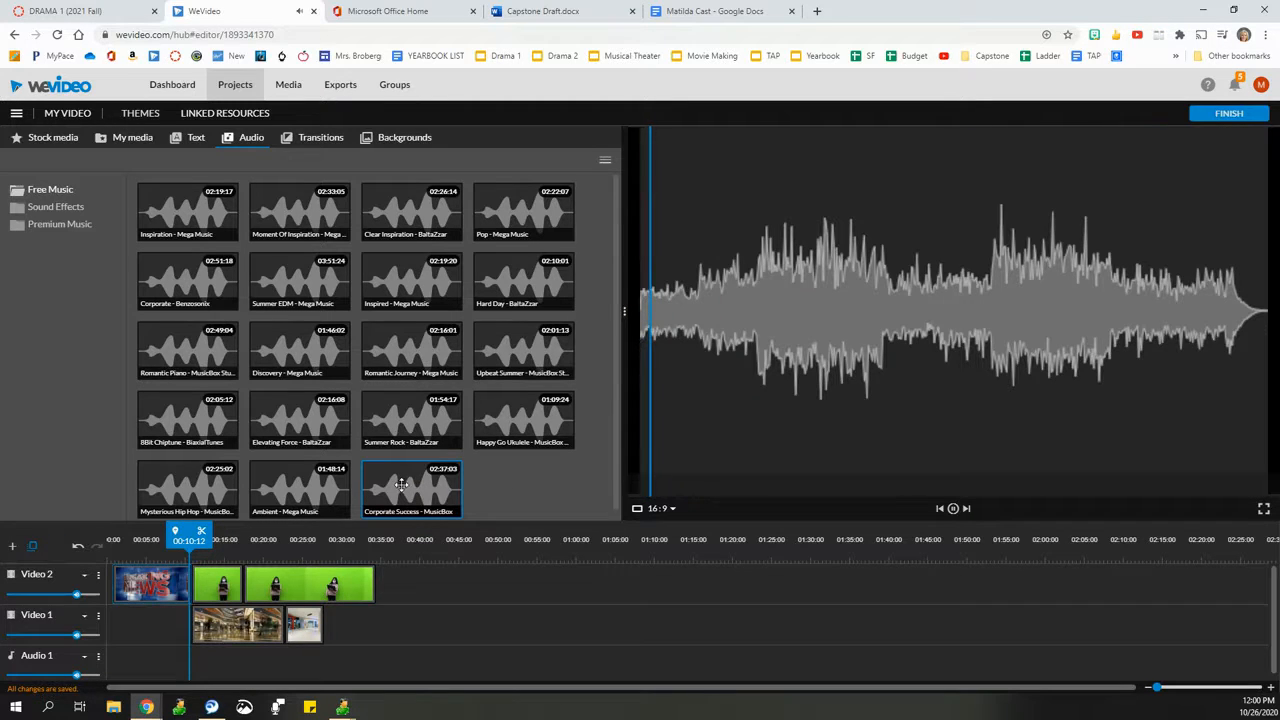
left_click(952, 509)
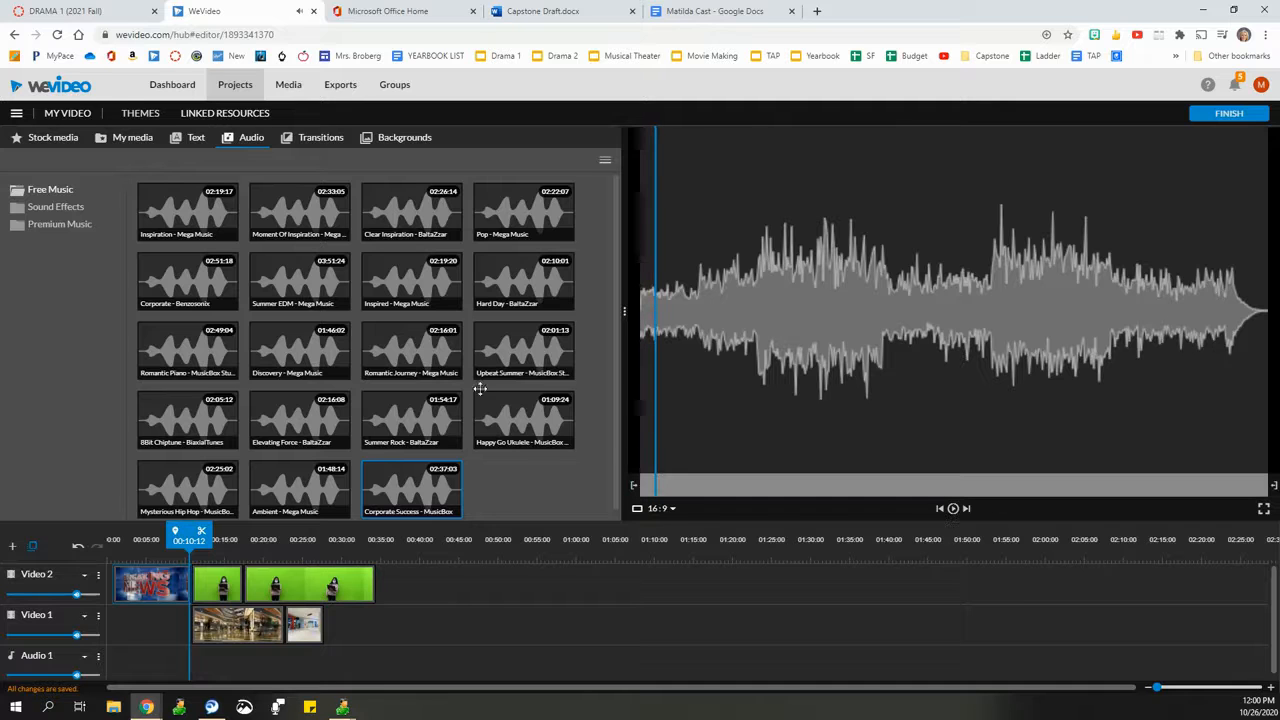
left_click(295, 346)
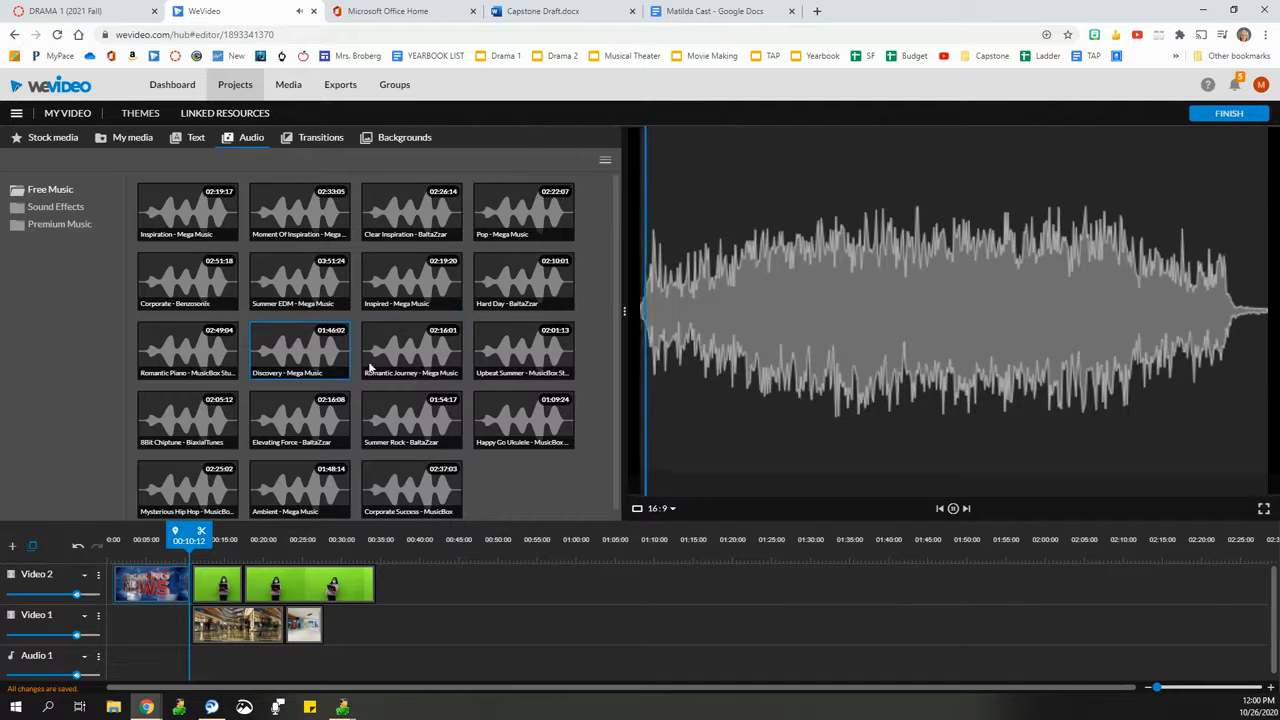
left_click(952, 509)
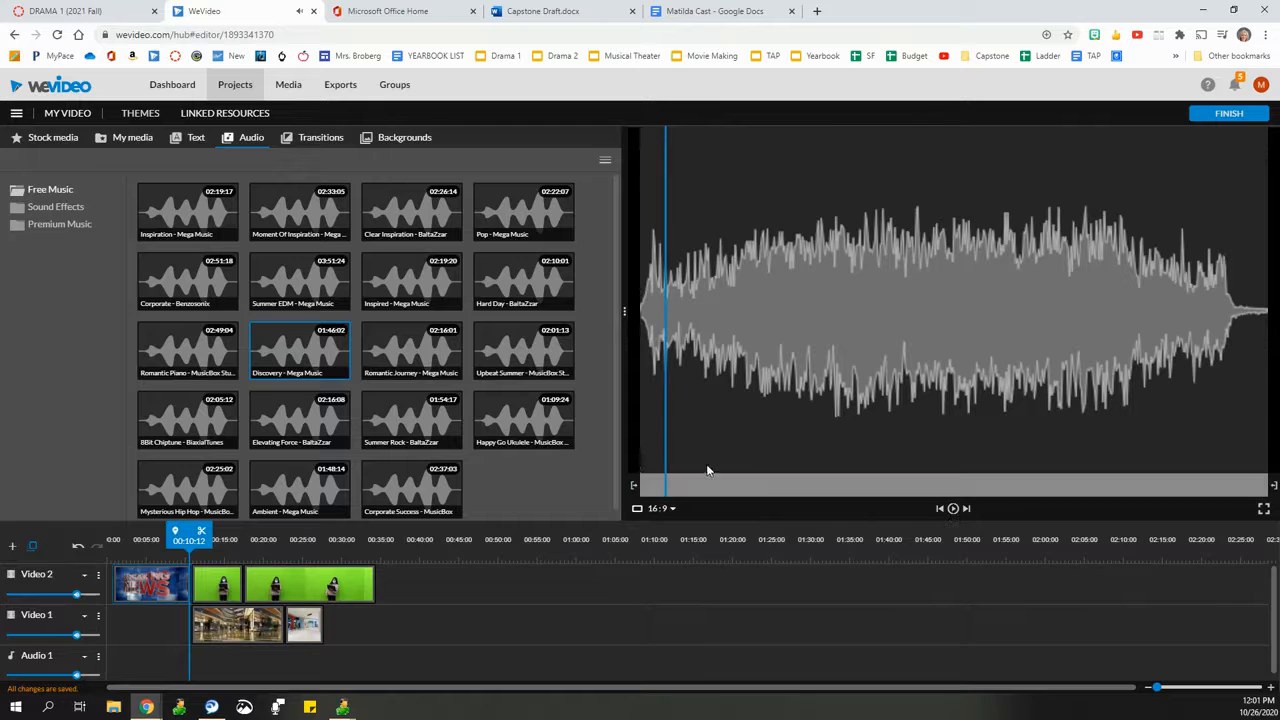
left_click_drag(290, 345, 82, 657)
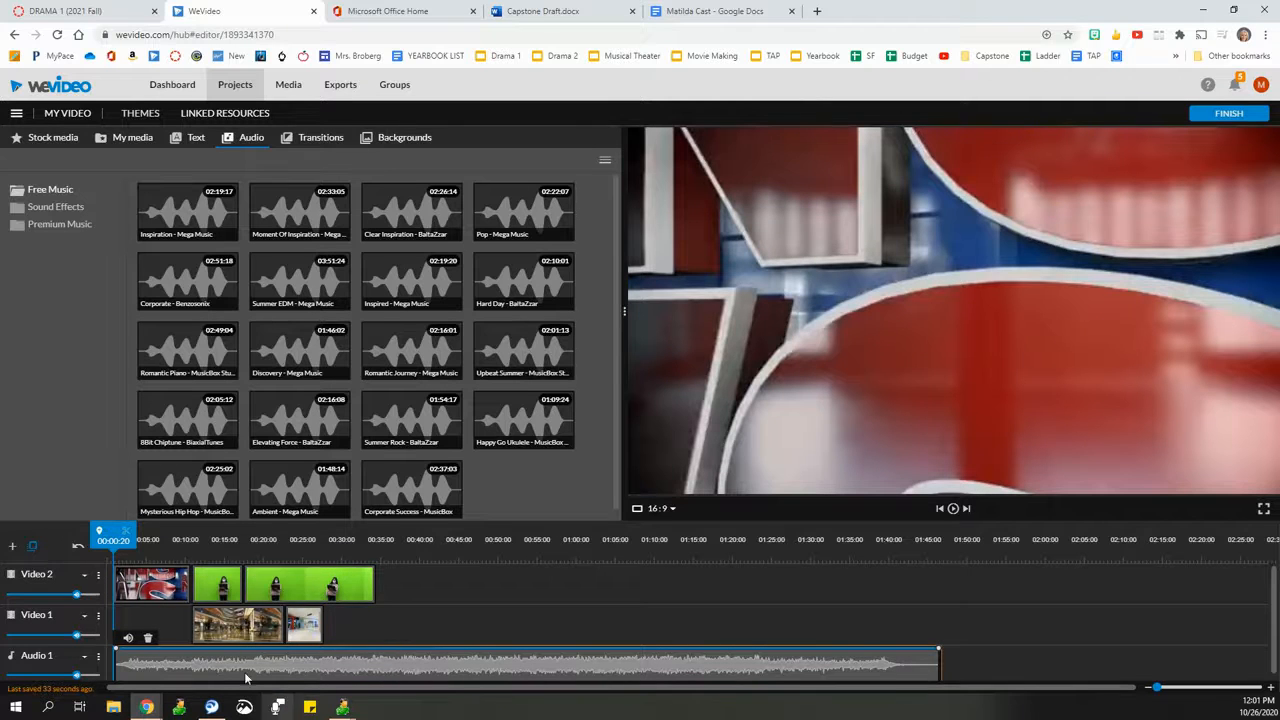
- Split the Discovery music at the end of the Breaking News clip and delete the part after the cut
left_click_drag(113, 540, 195, 558)
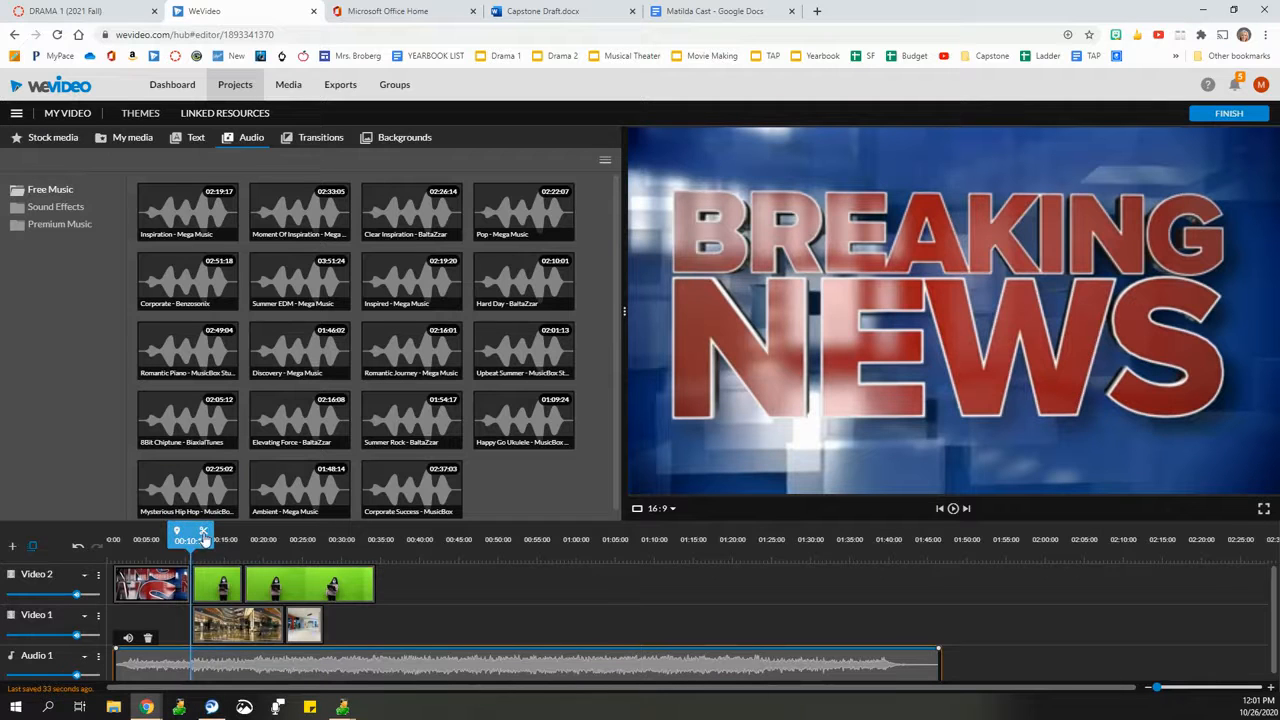
left_click(203, 537)
left_click(210, 671)
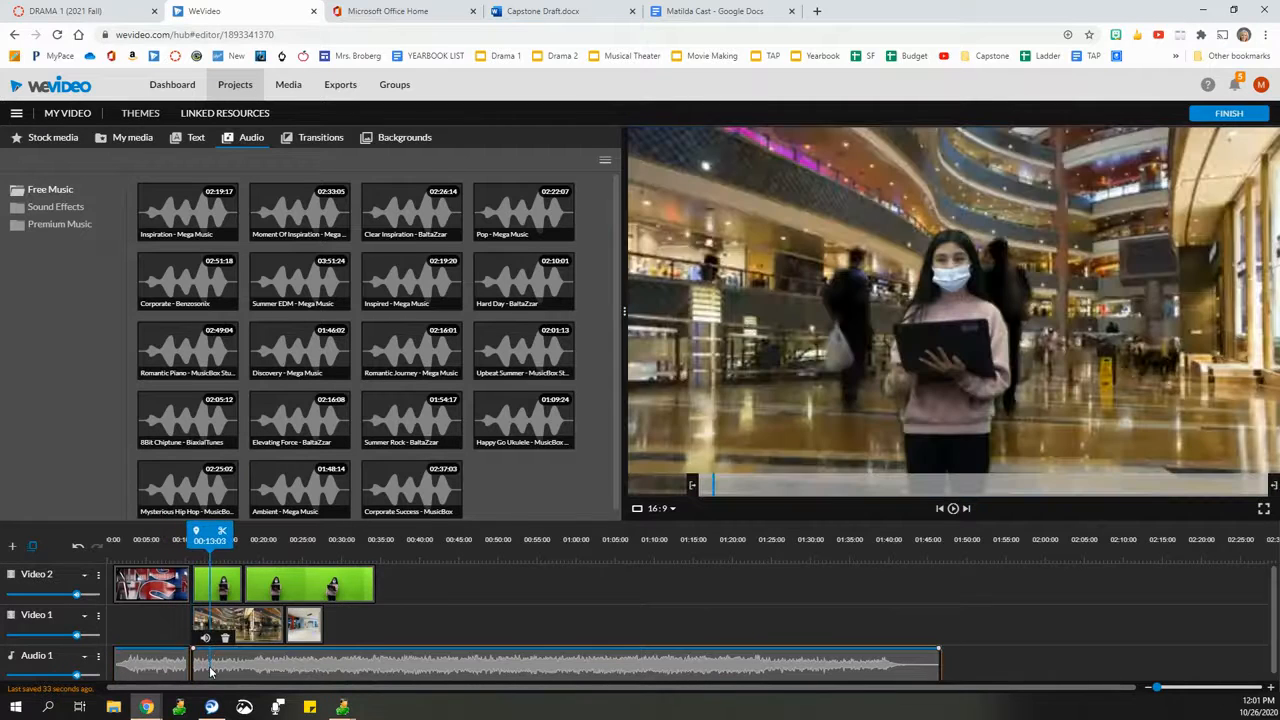
key("Delete")
- Shift all clips on Video 2, Video 1 and Audio 1 together so they start at 00:00:00
left_click_drag(210, 537, 534, 537)
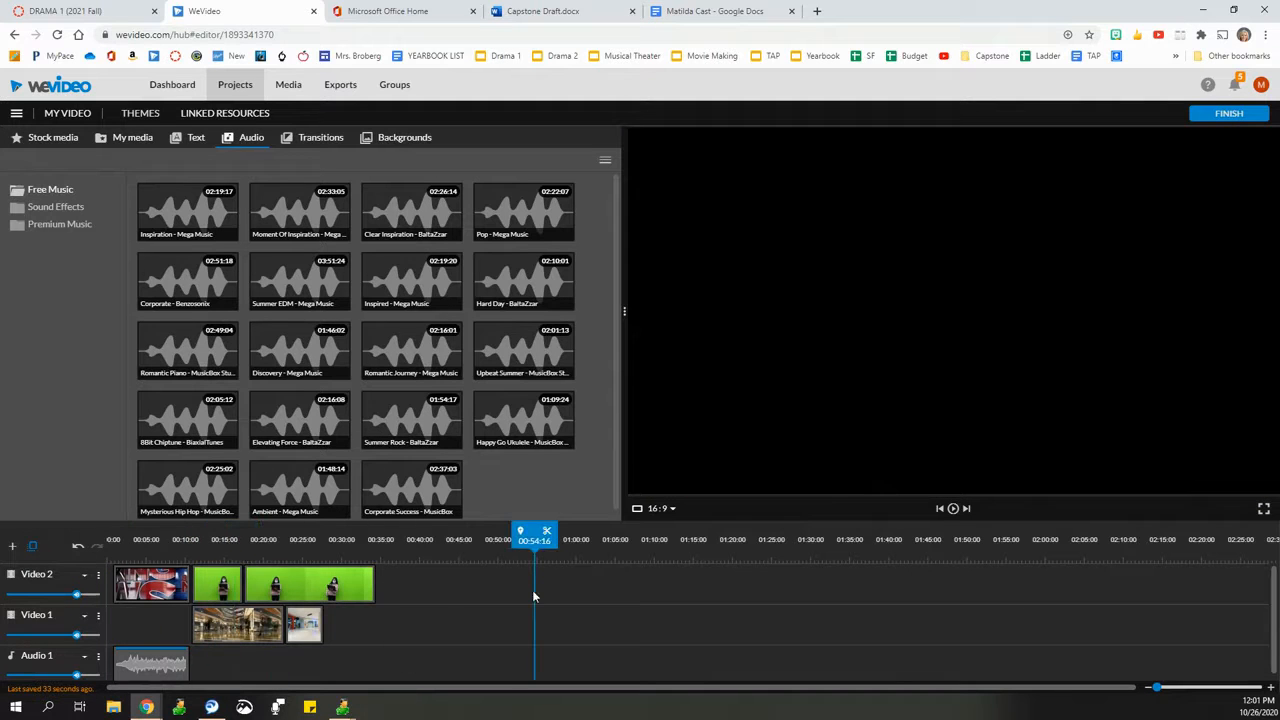
left_click_drag(358, 659, 75, 570)
left_click_drag(148, 683, 135, 681)
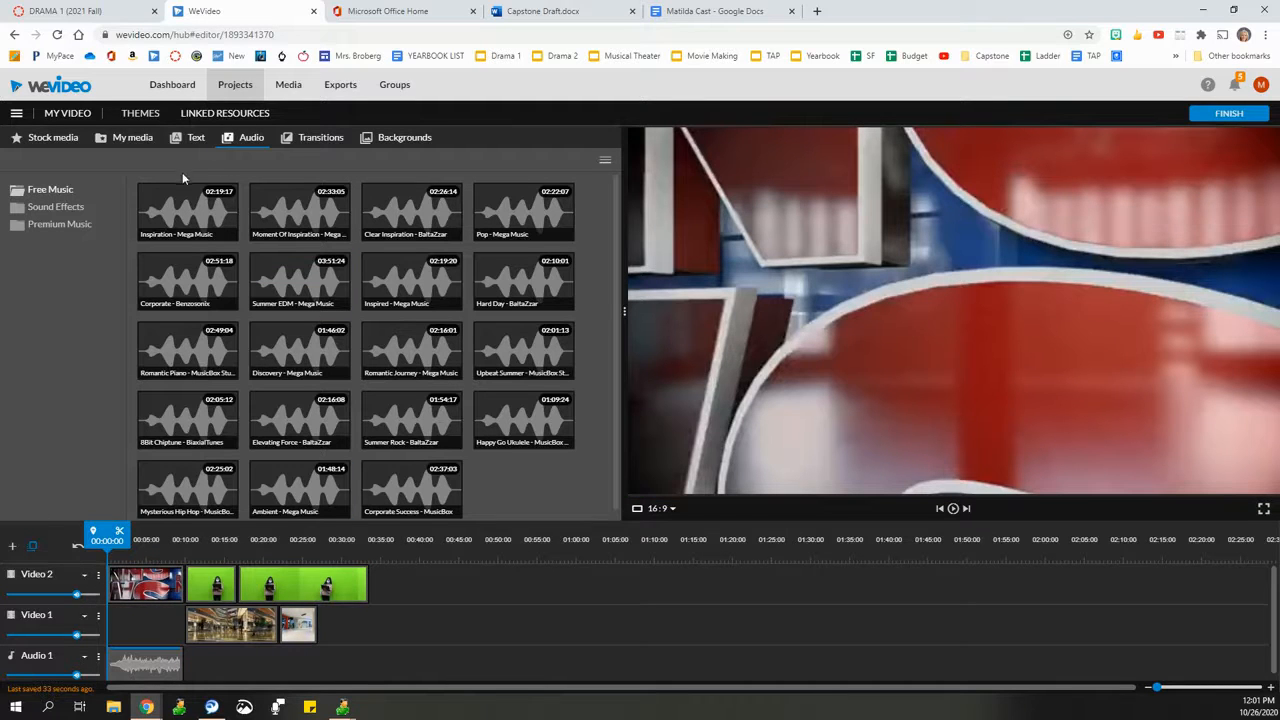
- Add MVI_0908 from the project media directly after the last green-screen clip on Video 2, with its green background (a0ee3c) keyed out
left_click(128, 143)
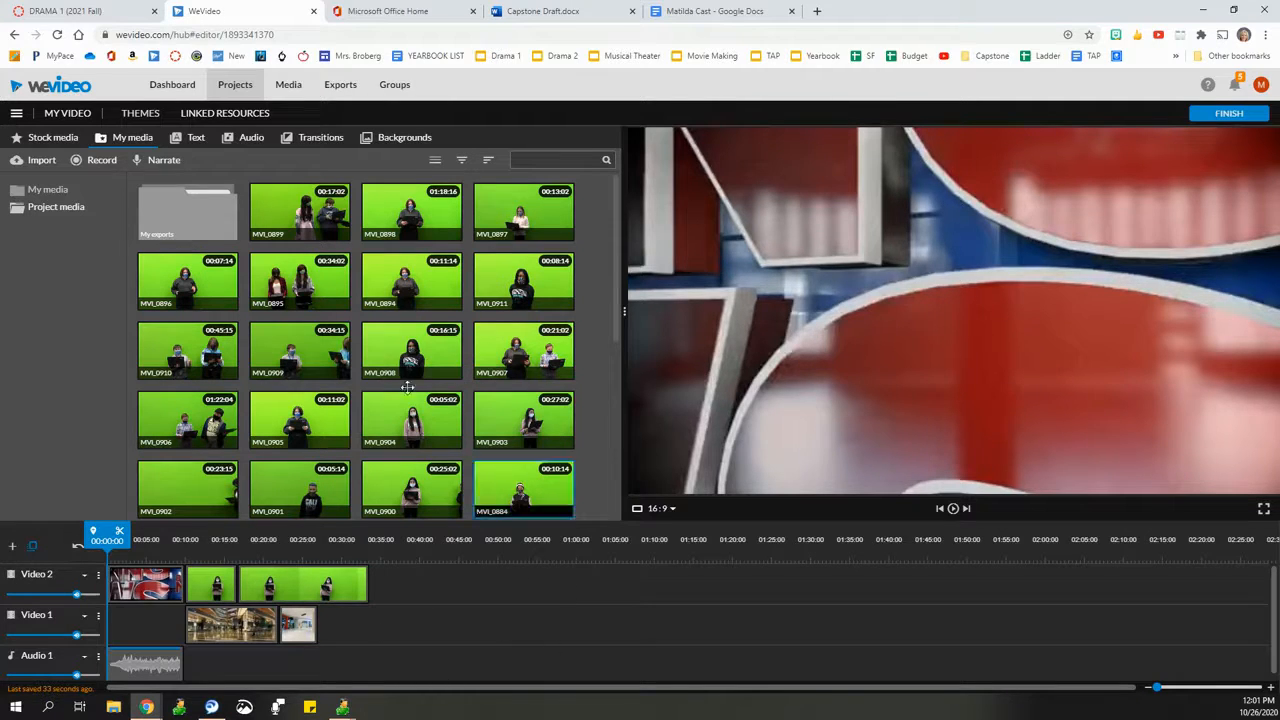
left_click_drag(412, 350, 406, 587)
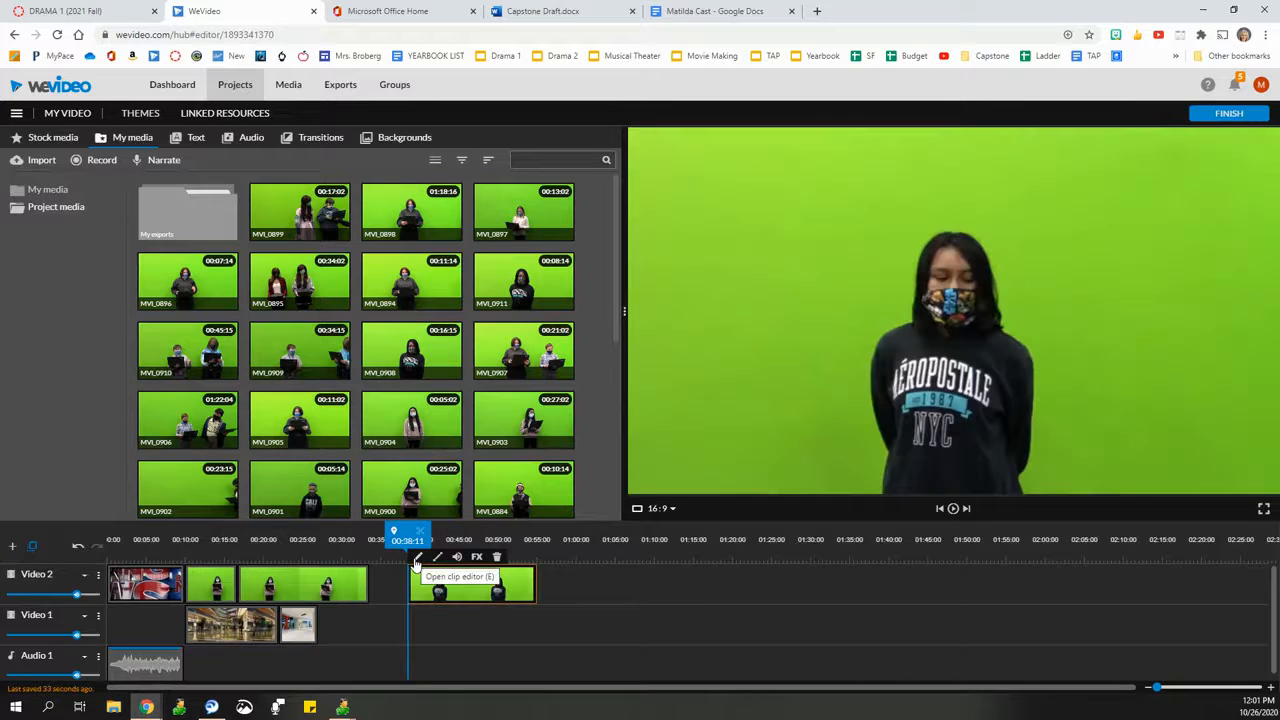
left_click(417, 559)
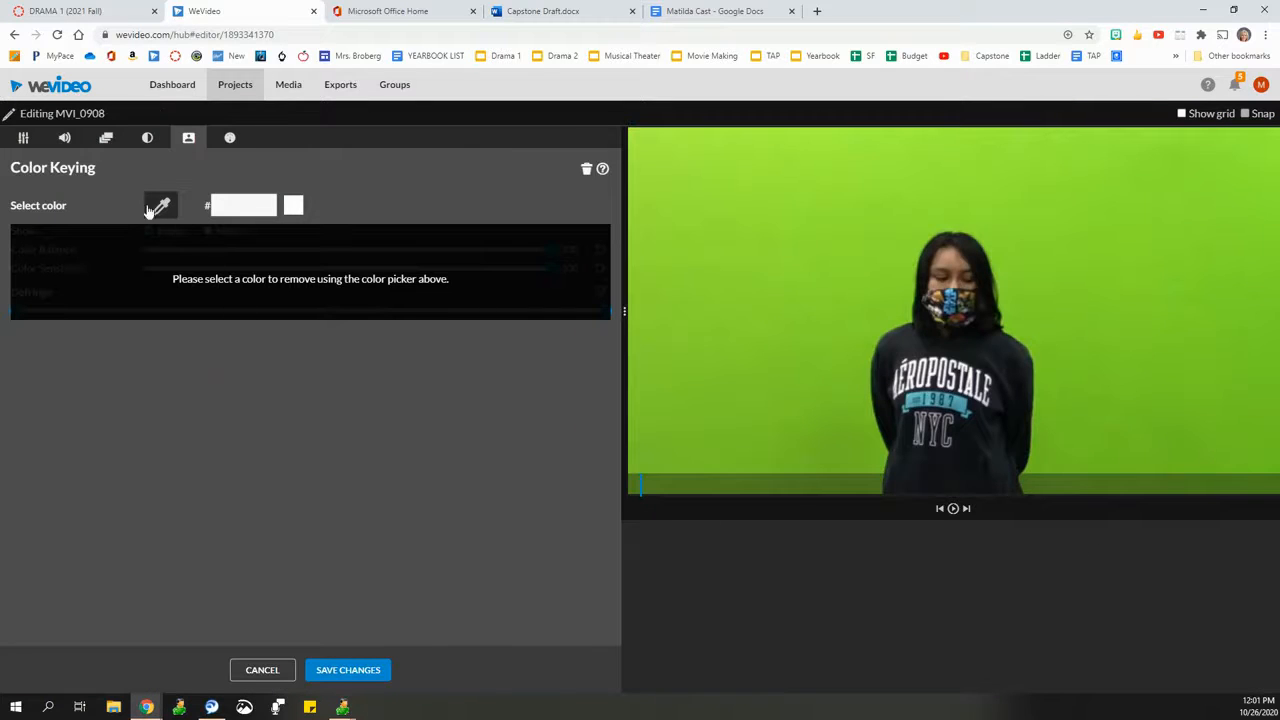
left_click(23, 137)
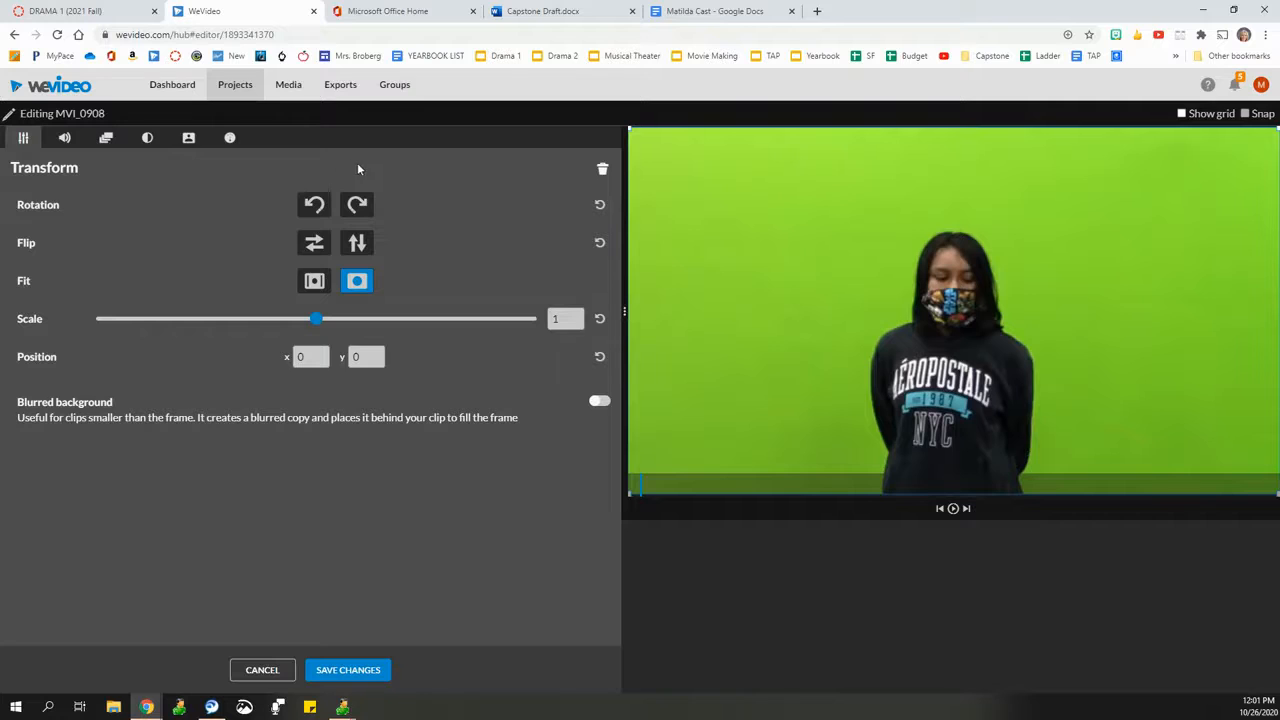
left_click(188, 140)
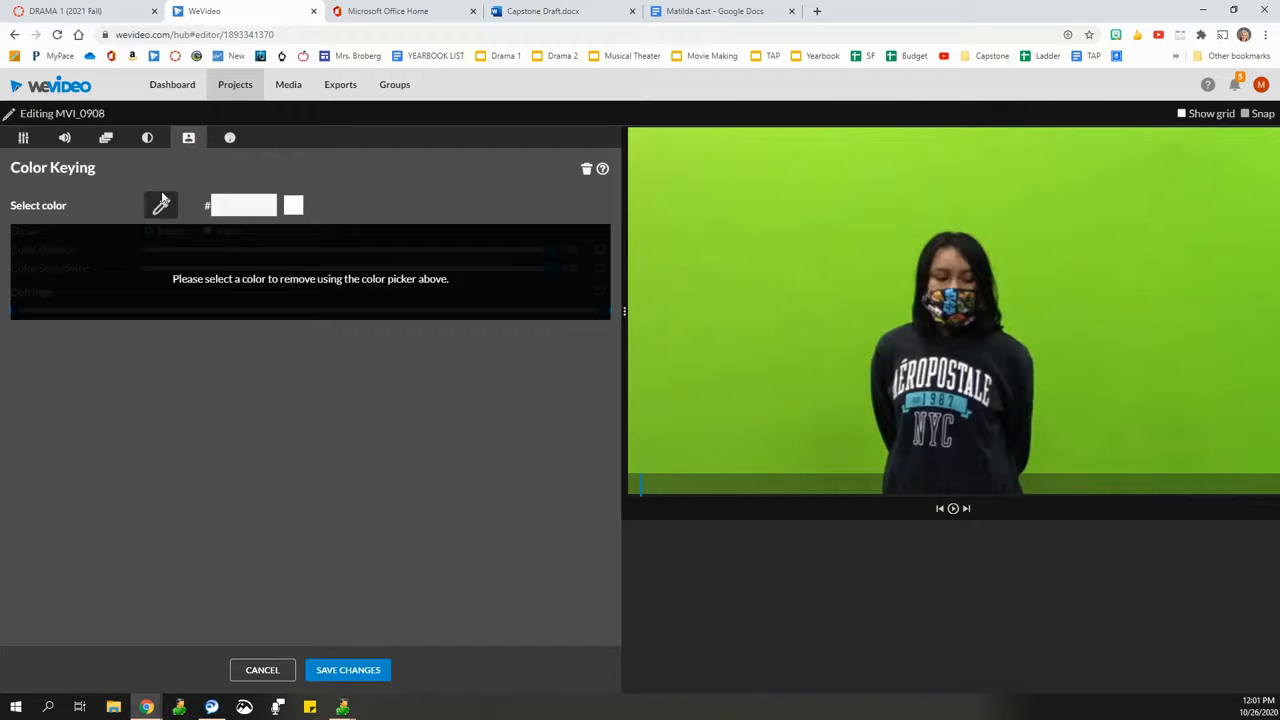
left_click(865, 181)
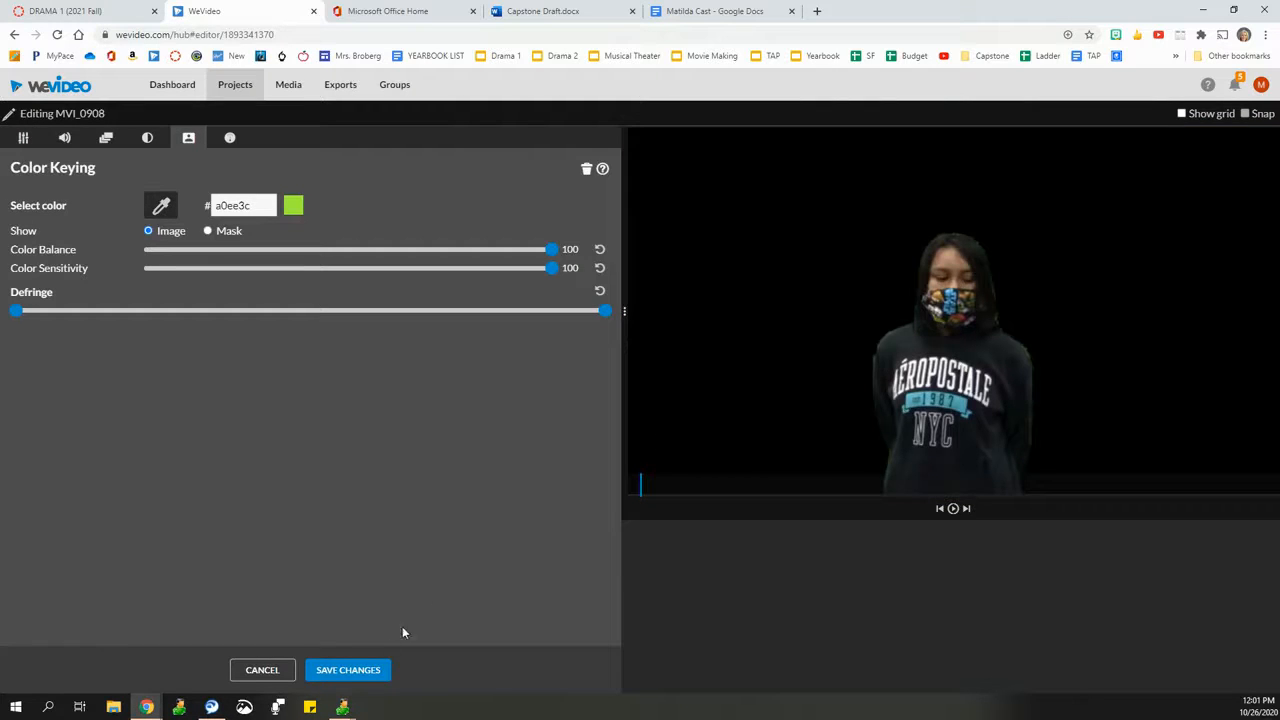
left_click(352, 671)
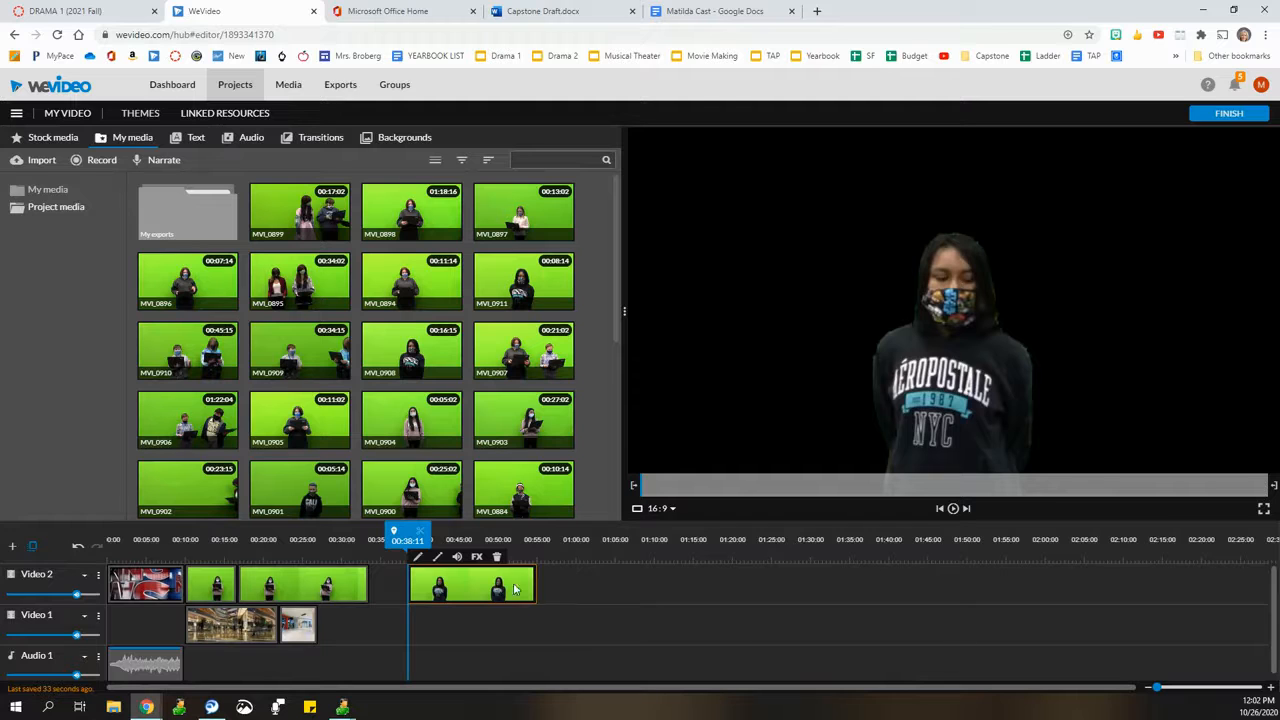
left_click_drag(473, 585, 435, 585)
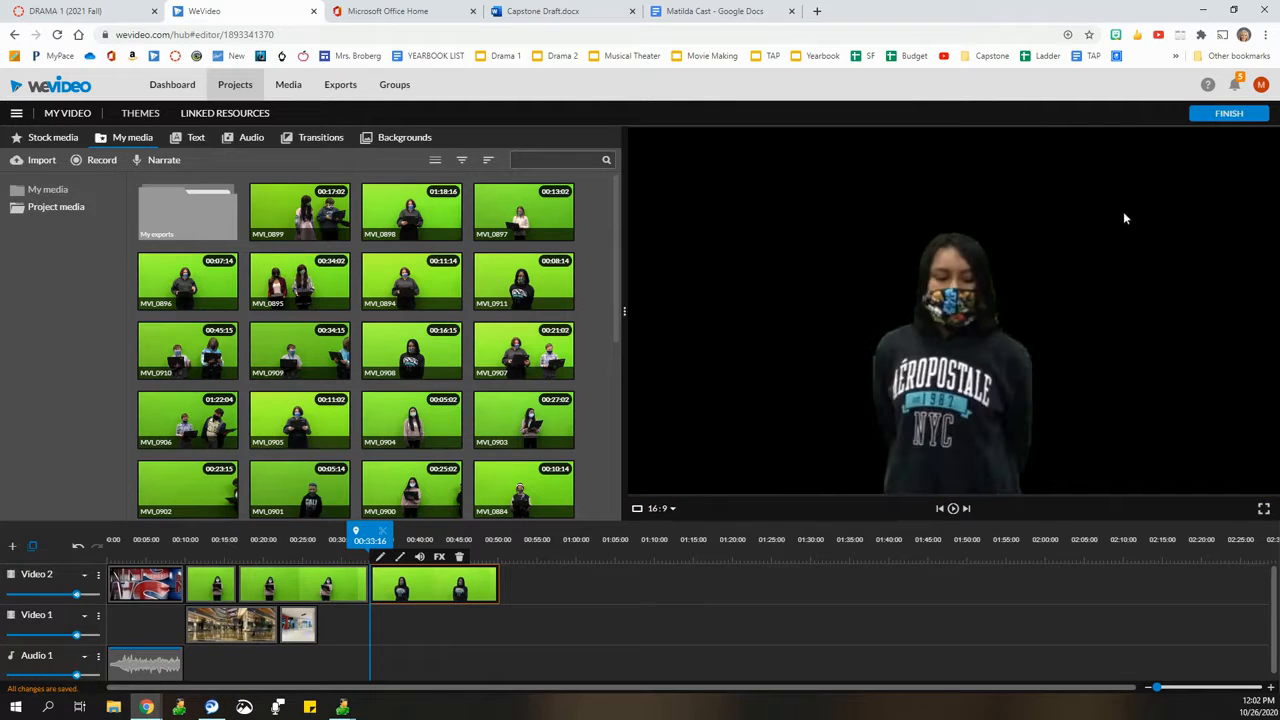
- Finish the video and set the export title to the teacher's name followed by "Project"
left_click(1228, 117)
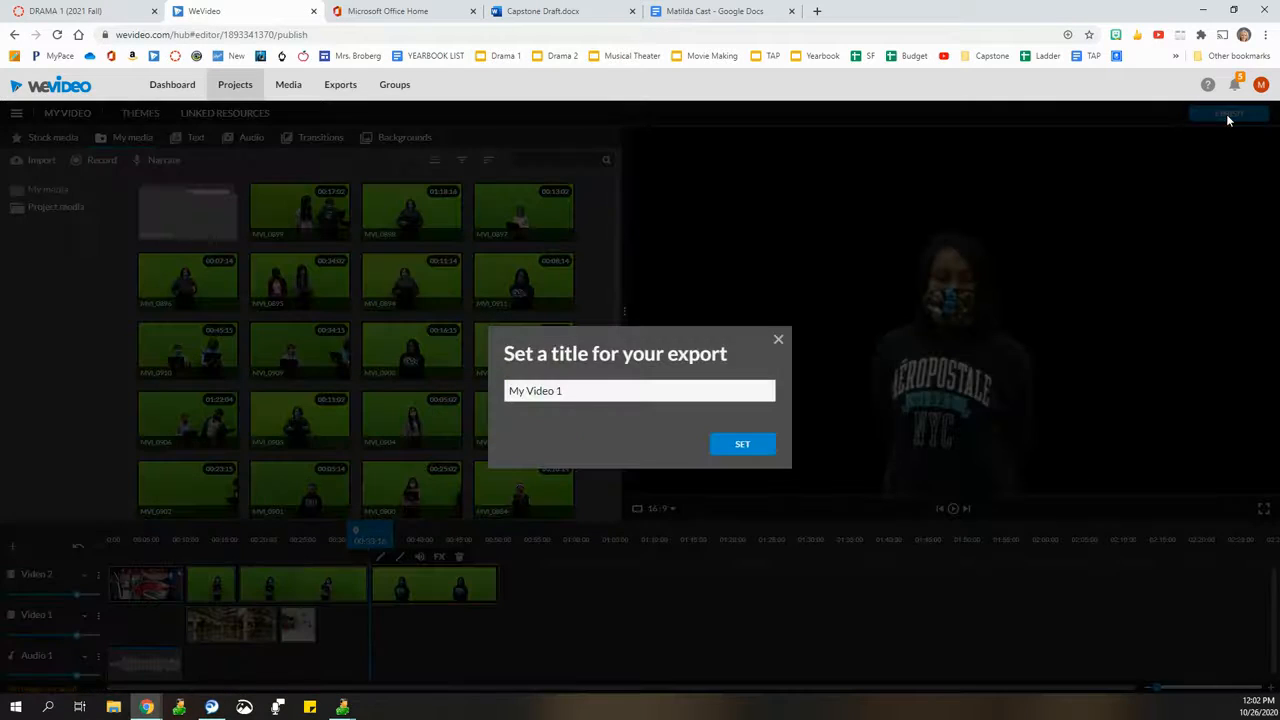
left_click_drag(594, 394, 480, 399)
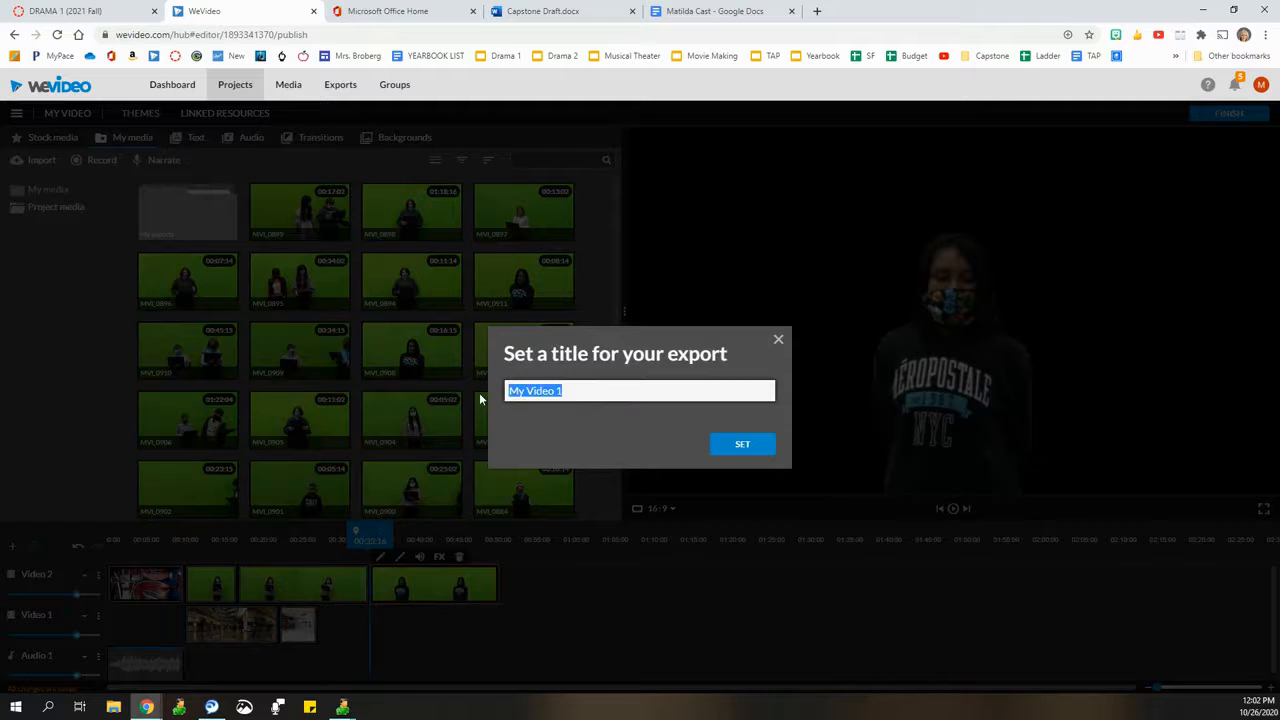
type("Mrs. Broberg's Pro")
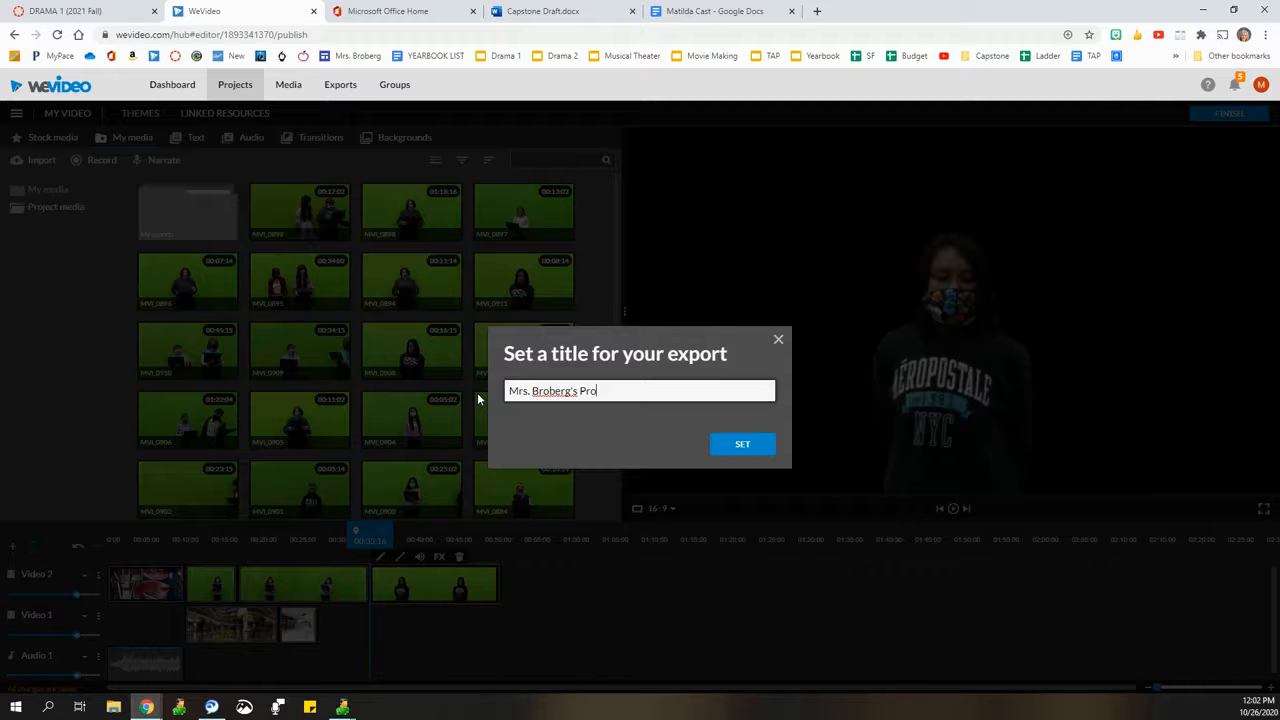
type("ject")
left_click(752, 446)
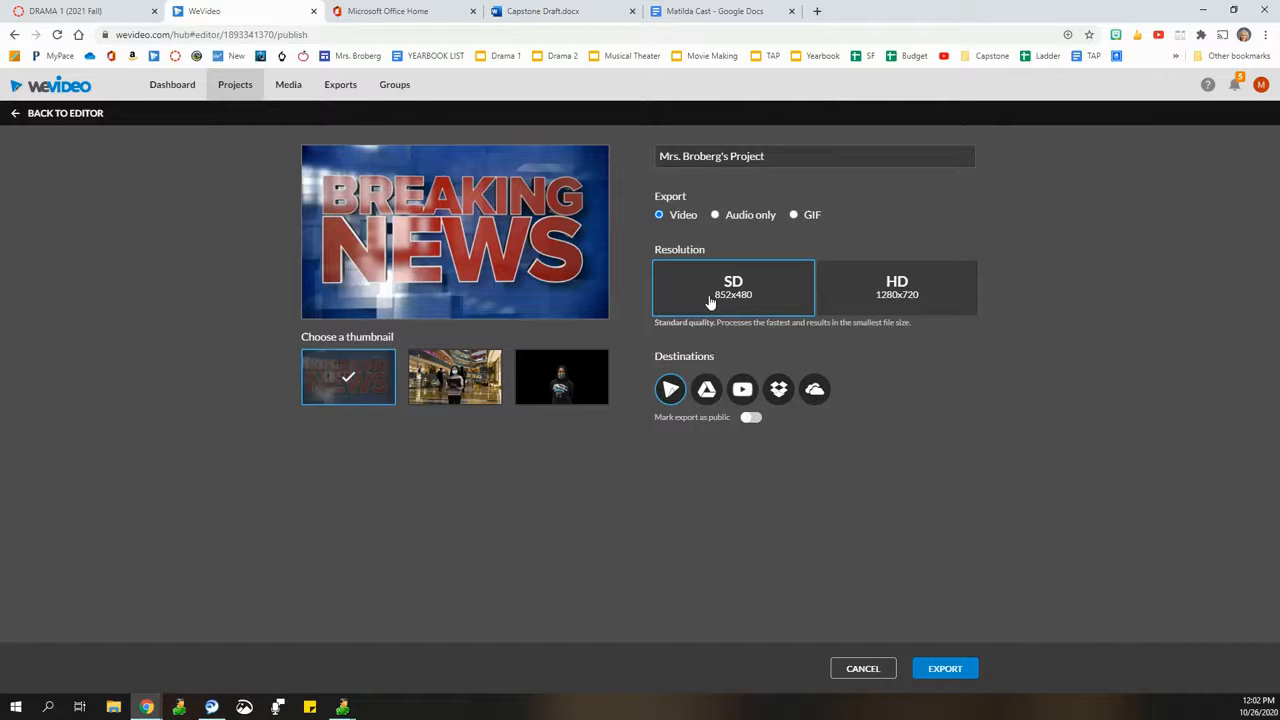
- Export the video in HD 1280x720 with Google Drive as a destination
left_click(922, 288)
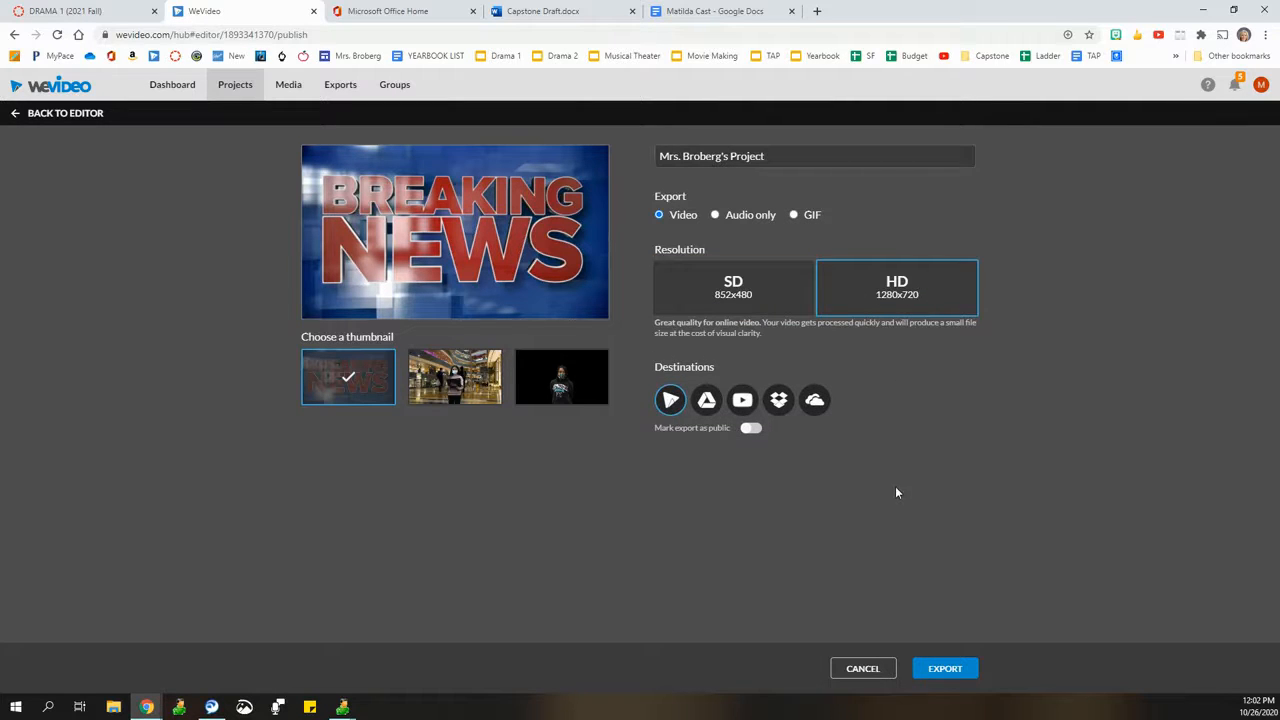
left_click(712, 408)
left_click(946, 670)
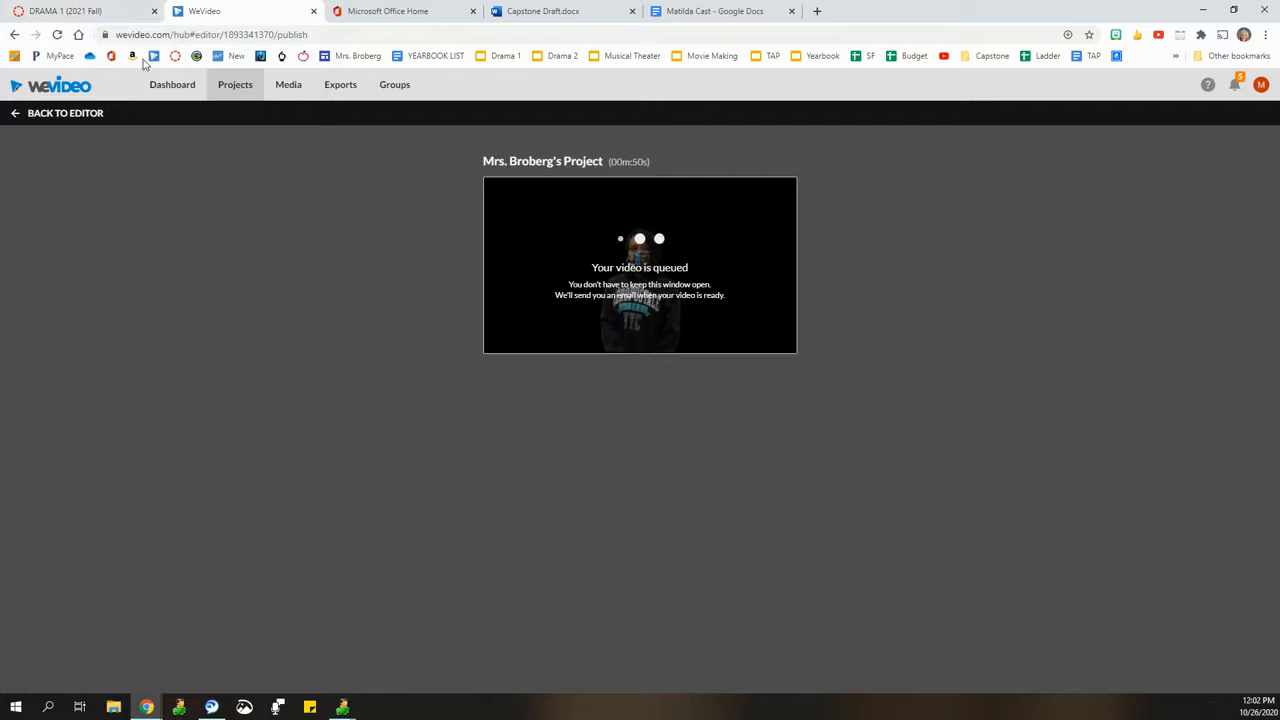
- Switch to the DRAMA 1 Canvas course, open Monday's group project link, and start a new video edit showing the project media
left_click(77, 18)
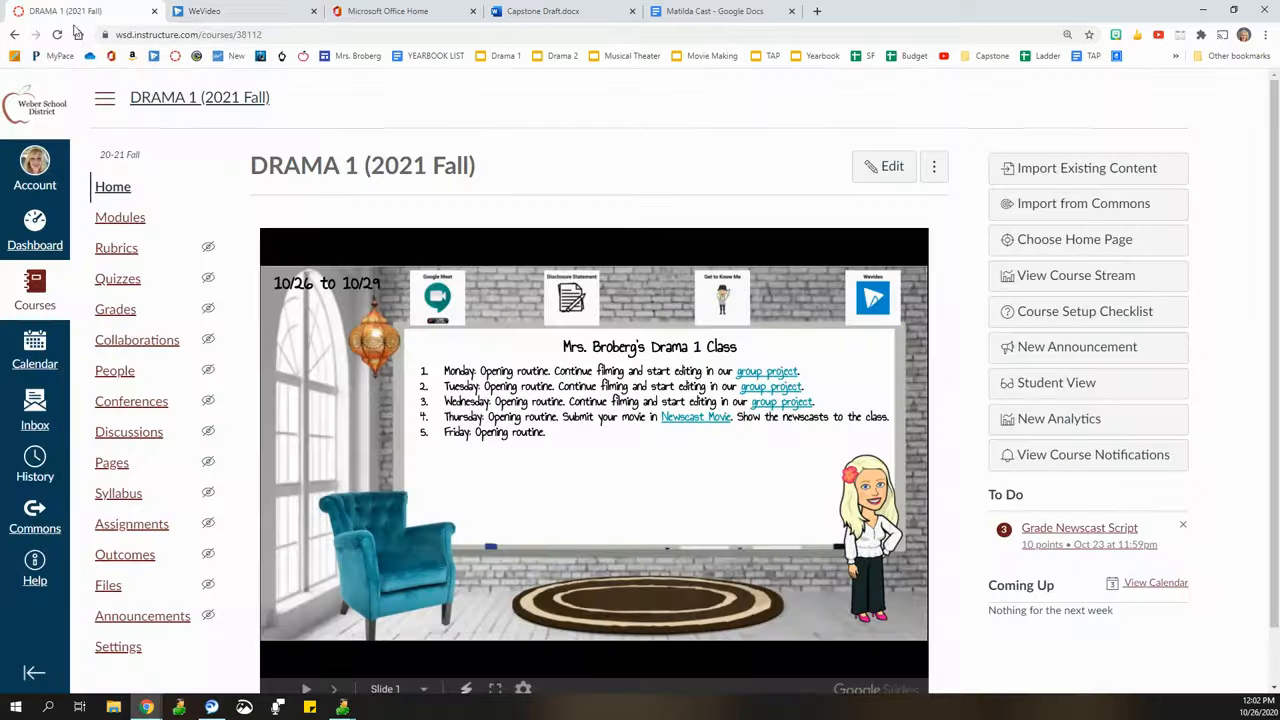
left_click(762, 374)
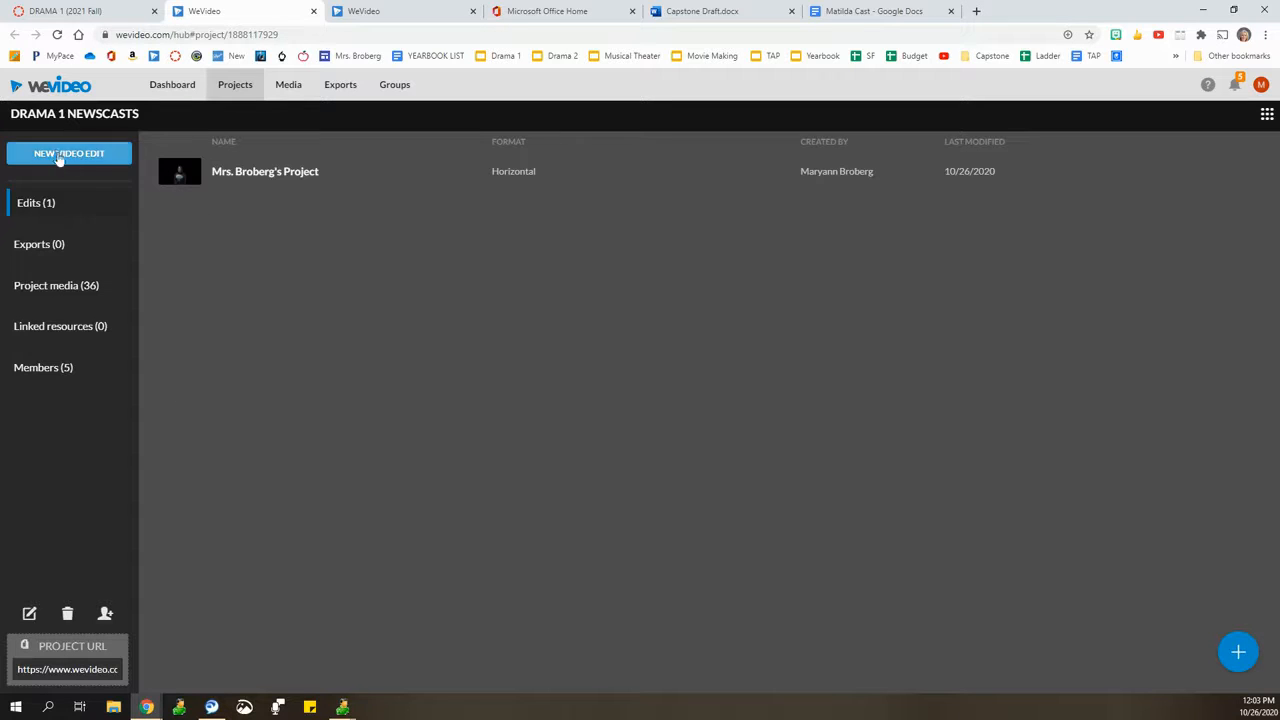
left_click(55, 155)
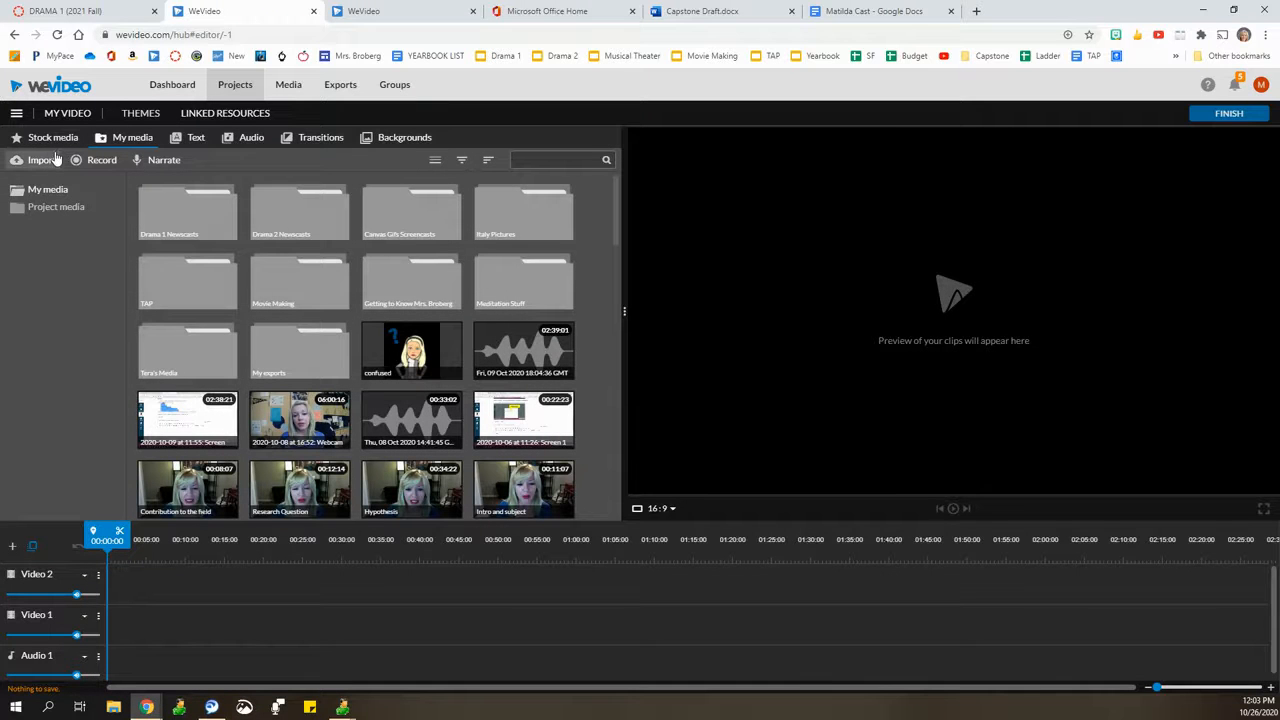
left_click(45, 208)
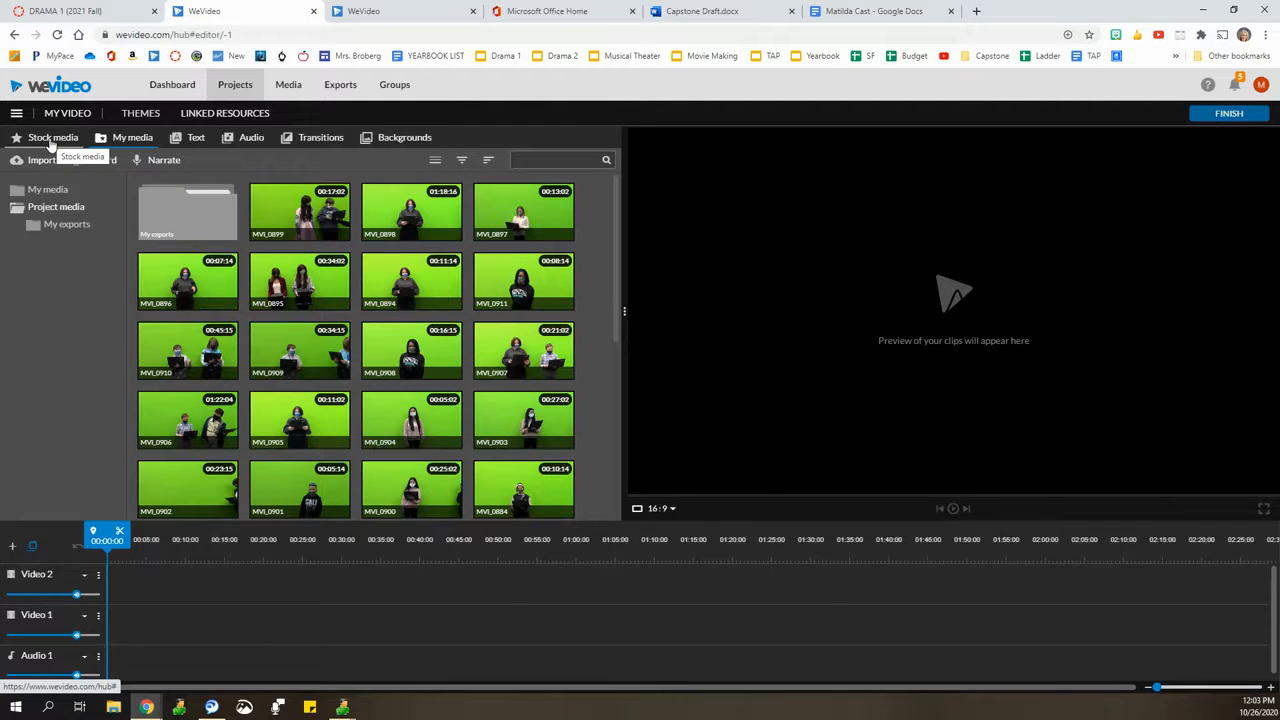
left_click(67, 113)
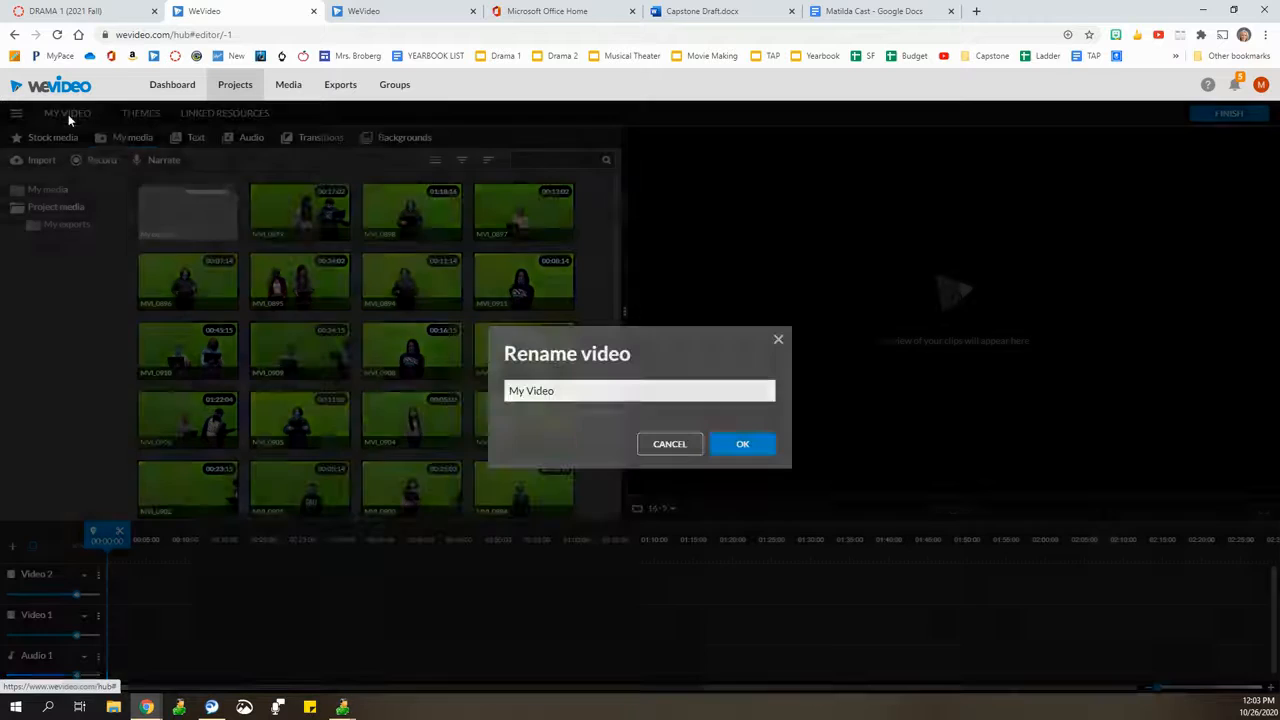
left_click_drag(576, 398, 484, 392)
left_click(778, 339)
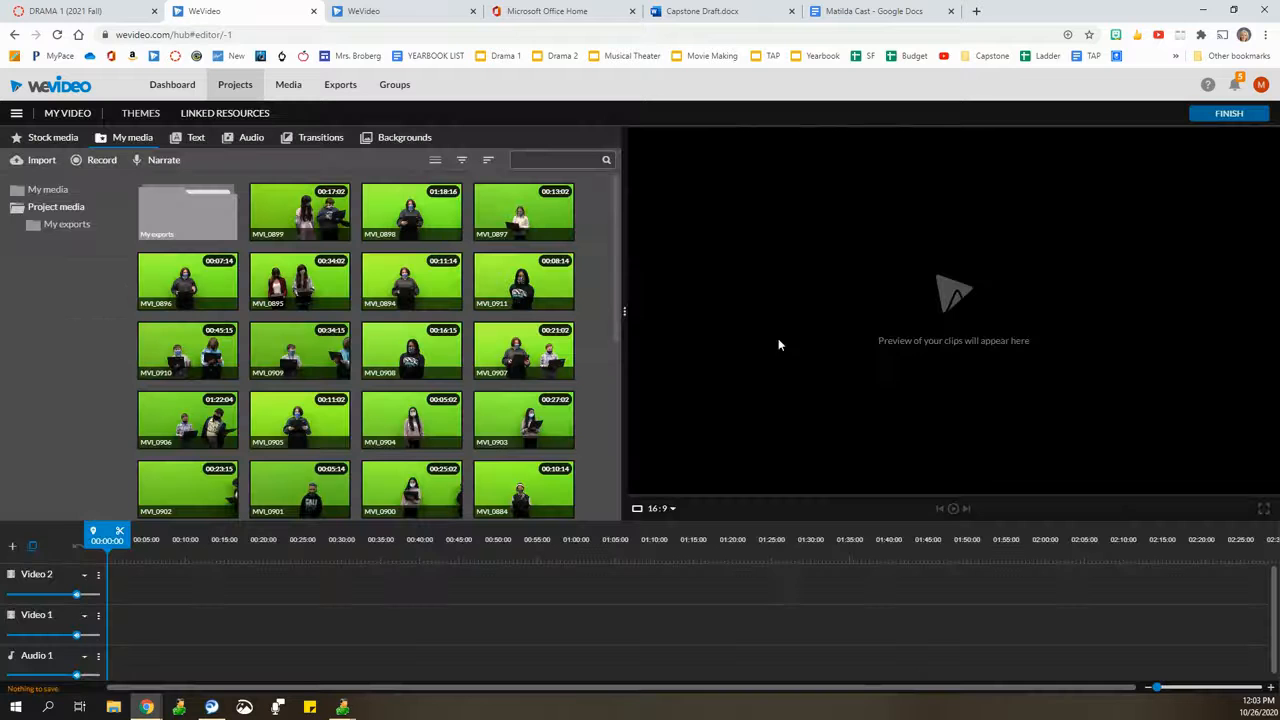
left_click(86, 112)
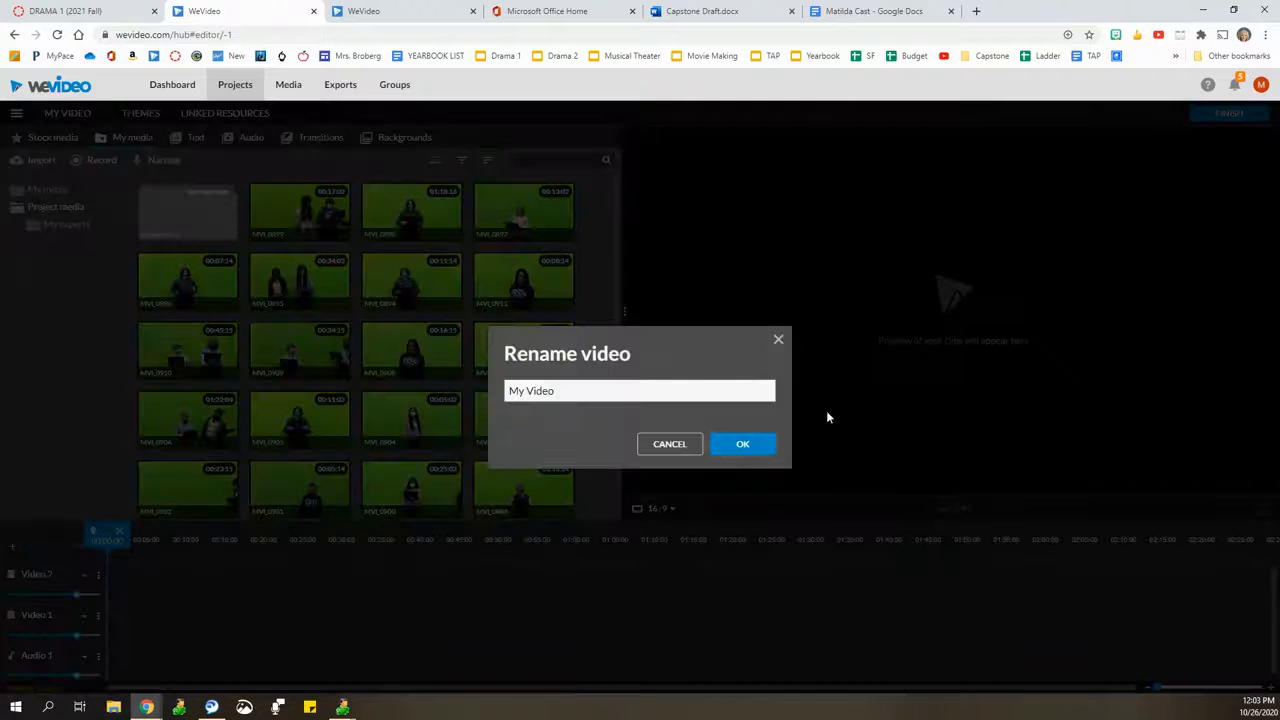
left_click(778, 340)
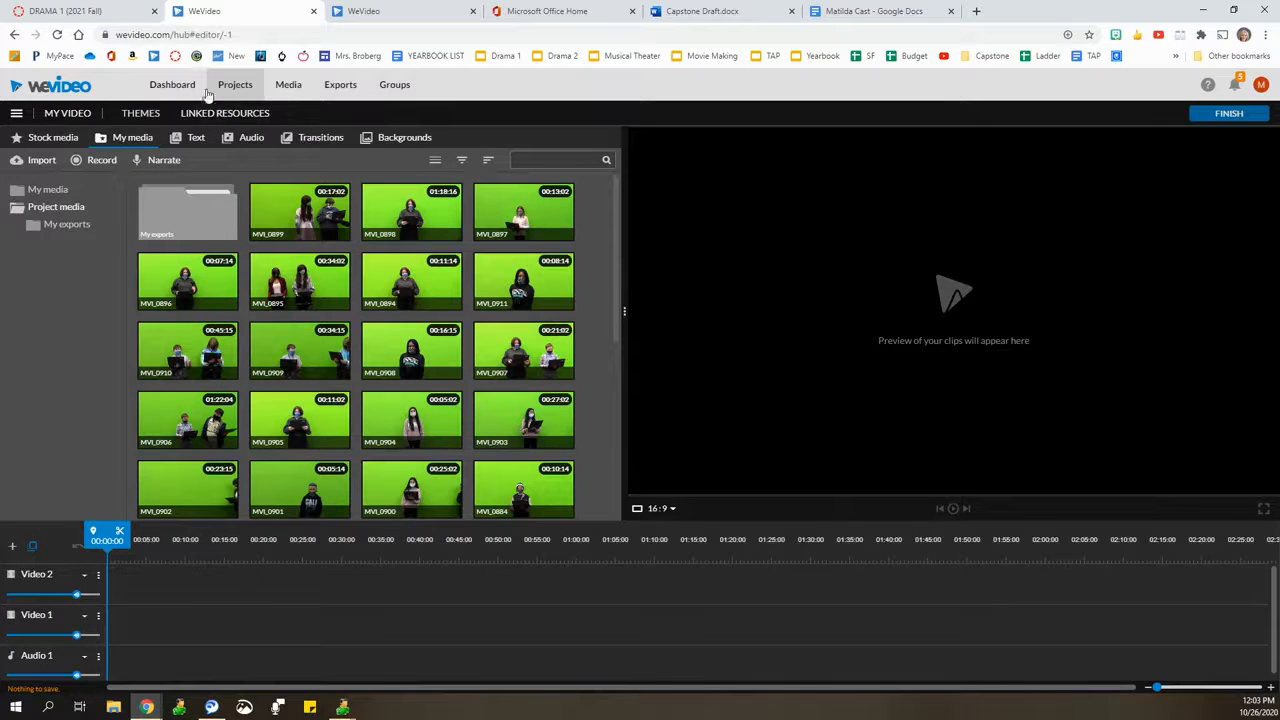
- Look through the available video themes down to the end of the list and leave without applying one
left_click(148, 115)
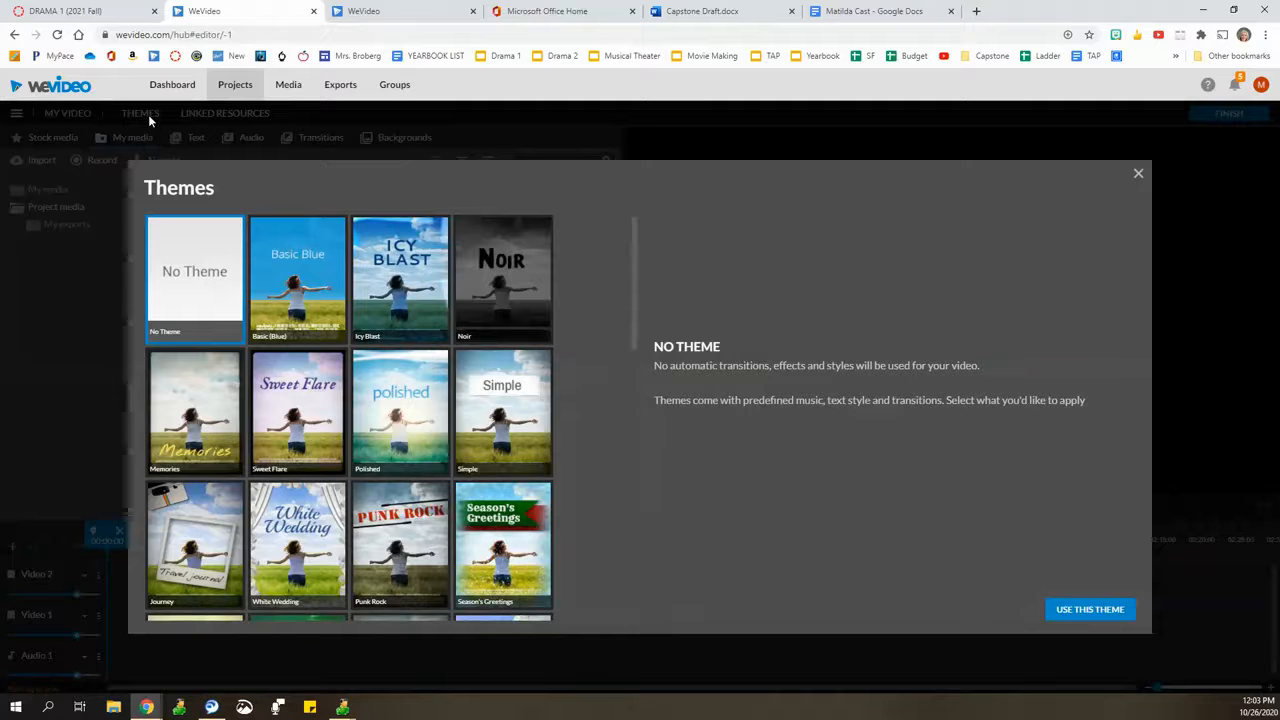
scroll(352, 471, "down", 4)
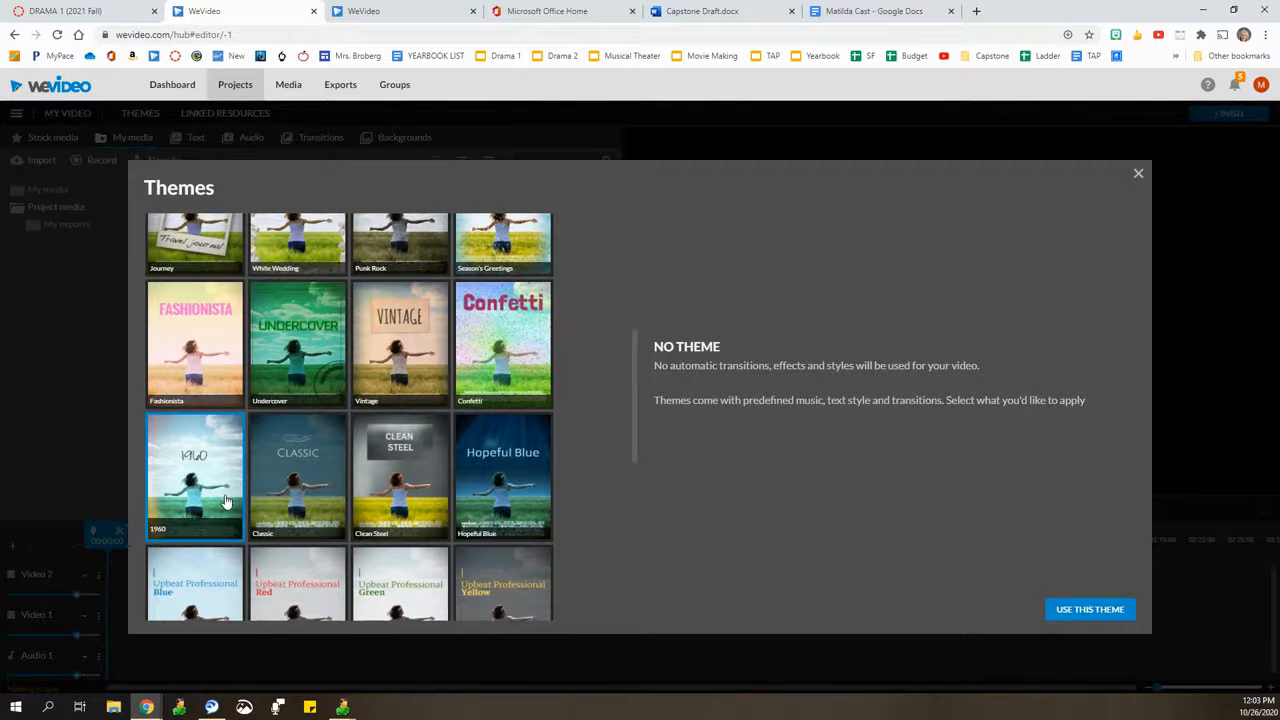
scroll(200, 470, "down", 6)
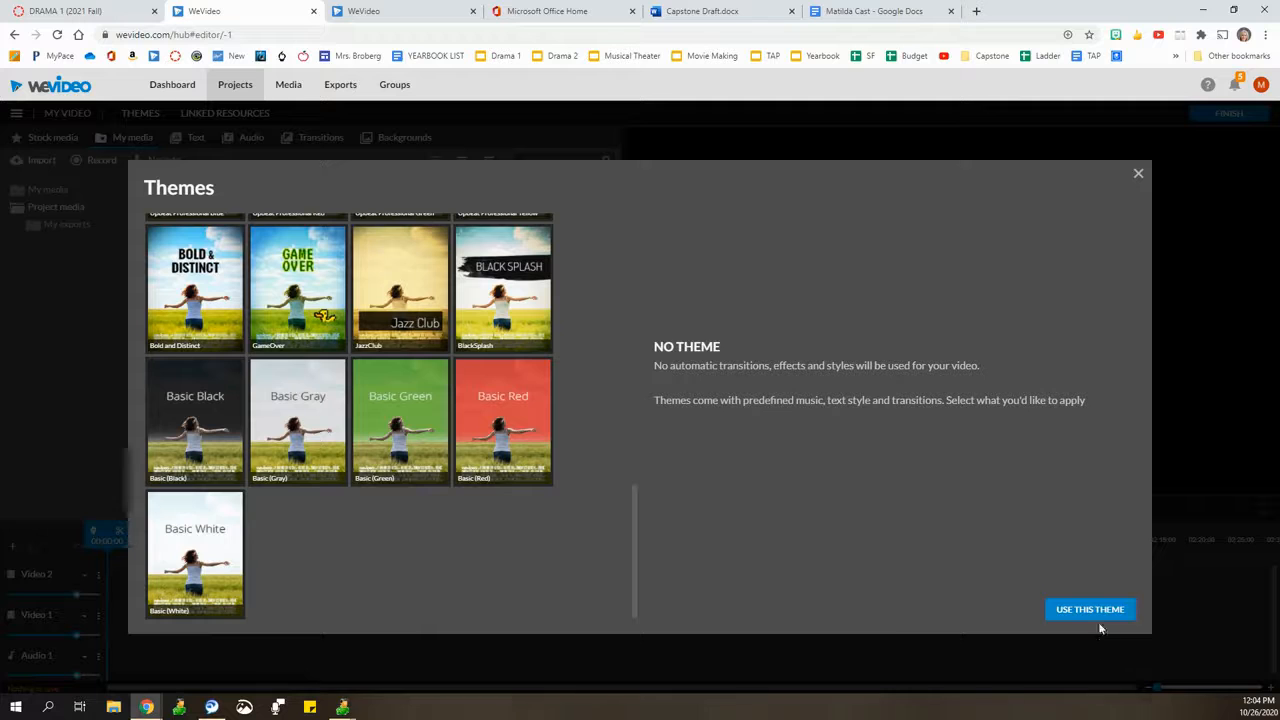
left_click(1136, 173)
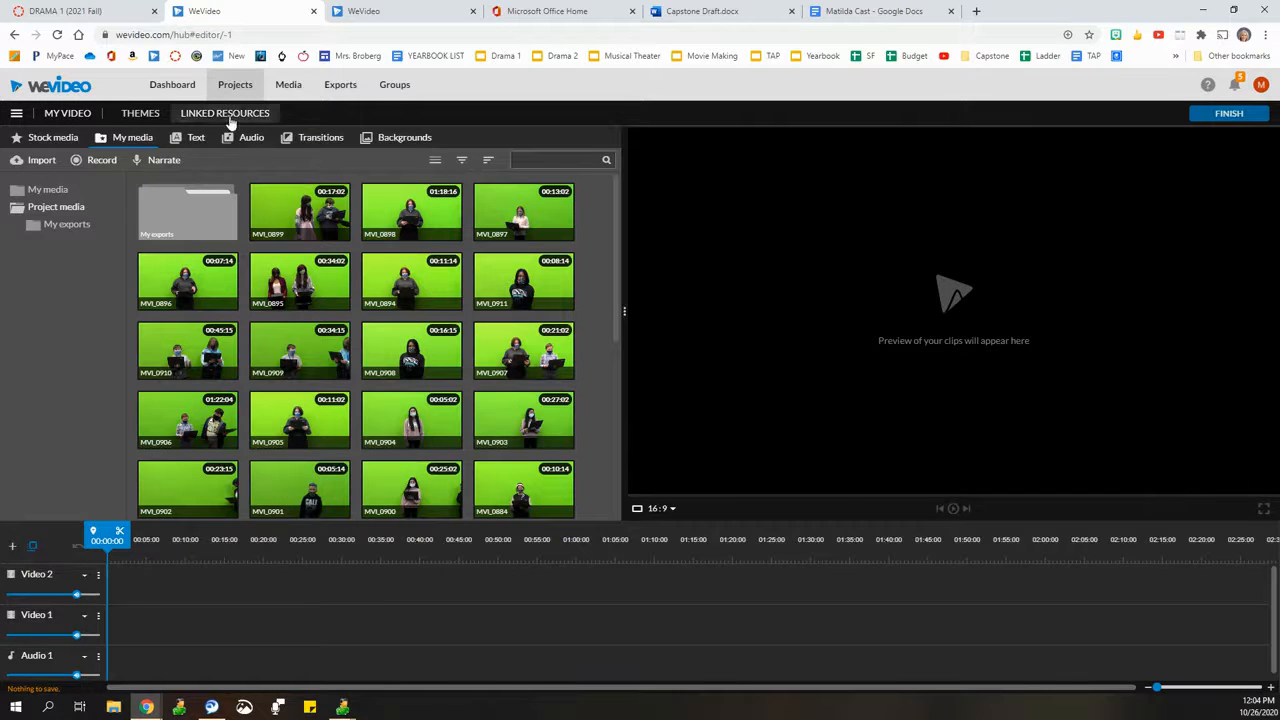